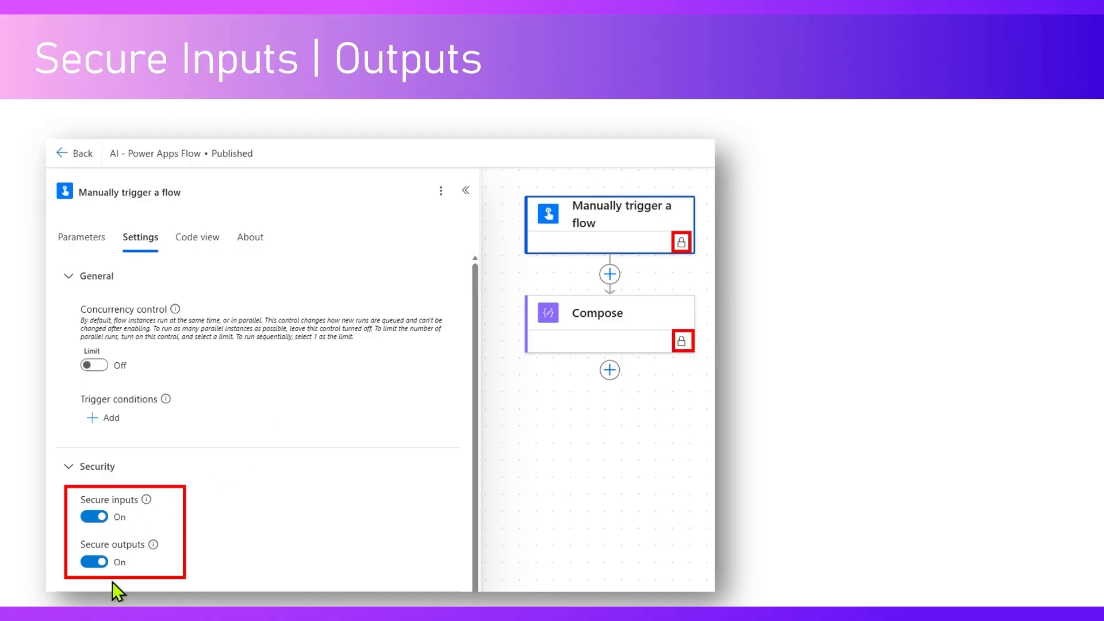
click(651, 418)
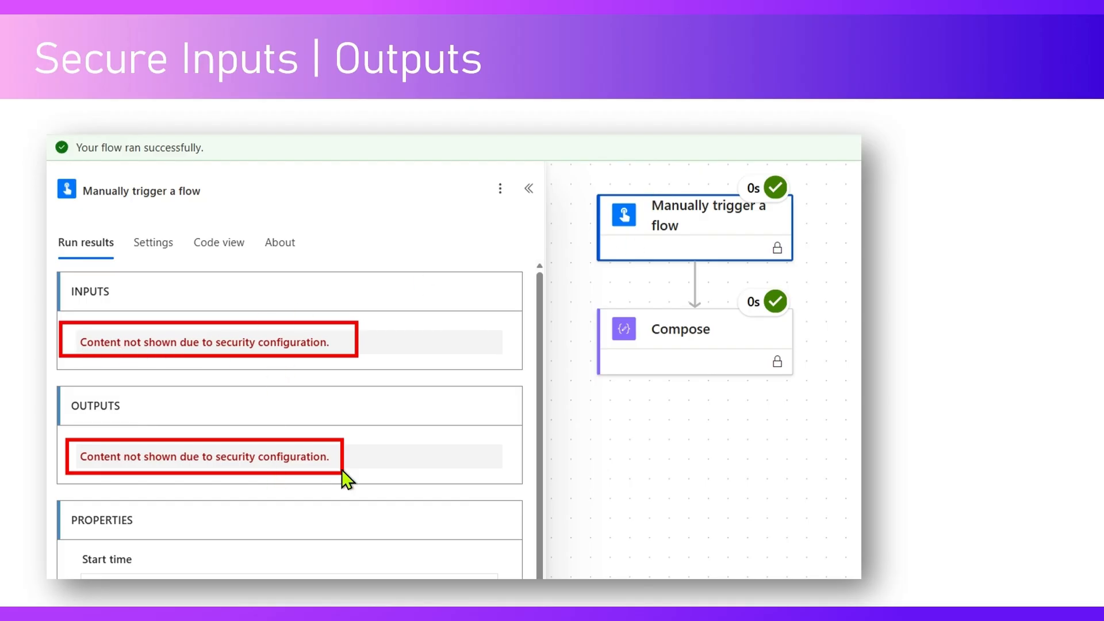
click(735, 376)
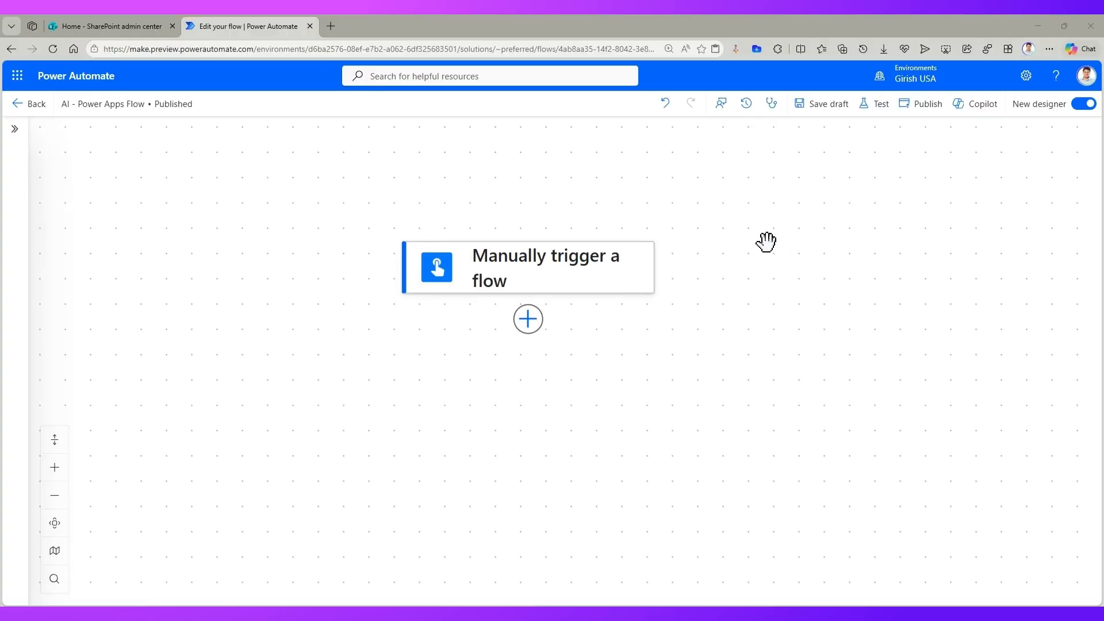
- Add the AI Builder "Translate text" action directly below the manual trigger
drag(246, 190, 234, 143)
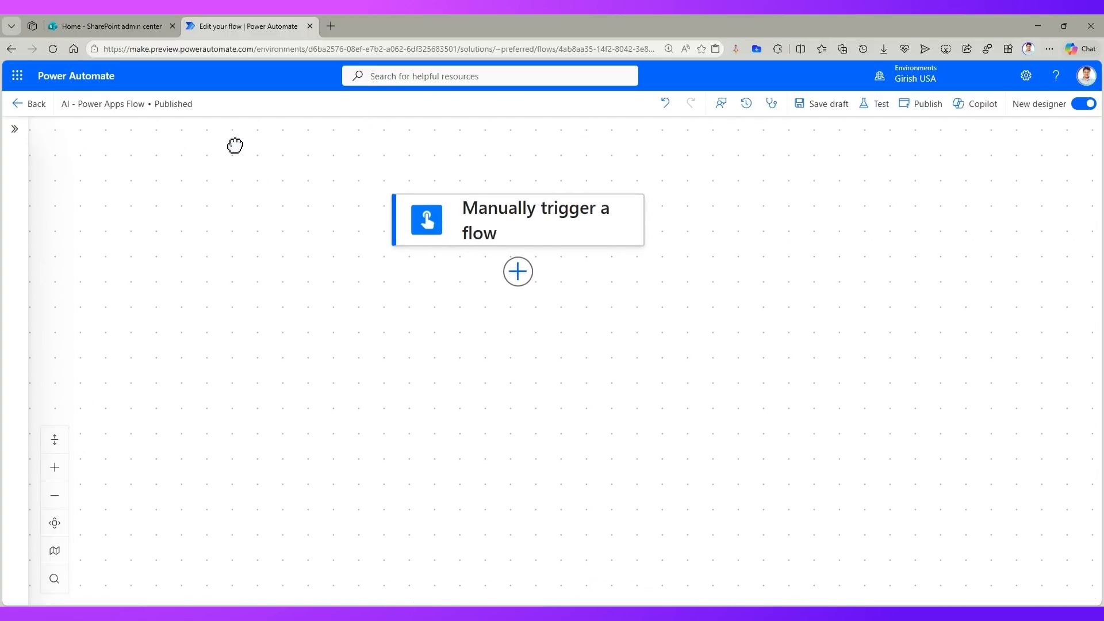
click(518, 270)
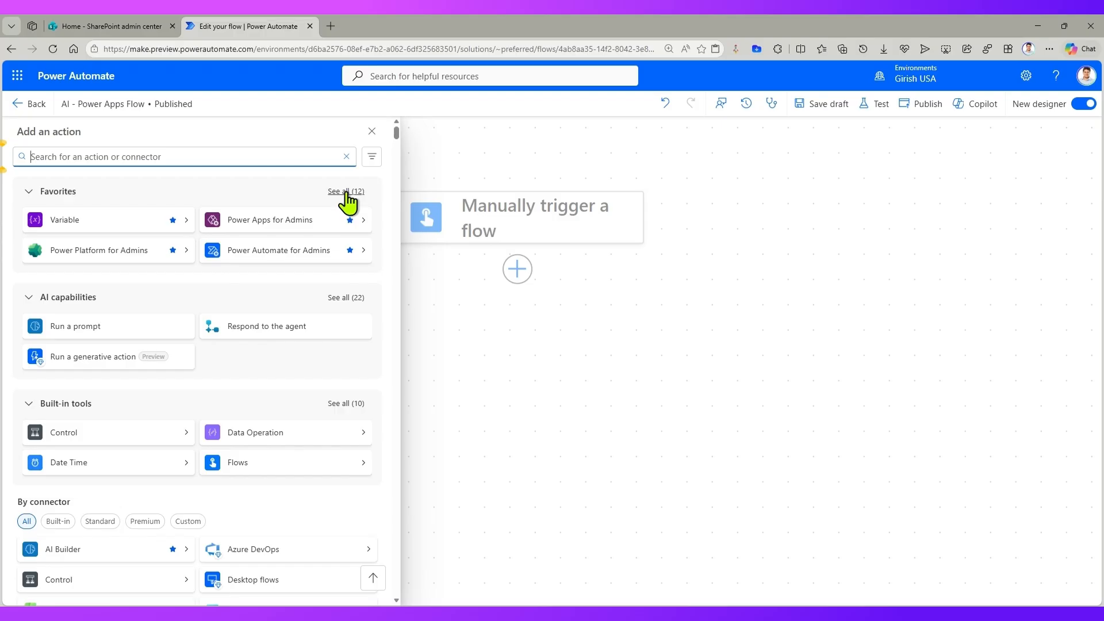
click(347, 193)
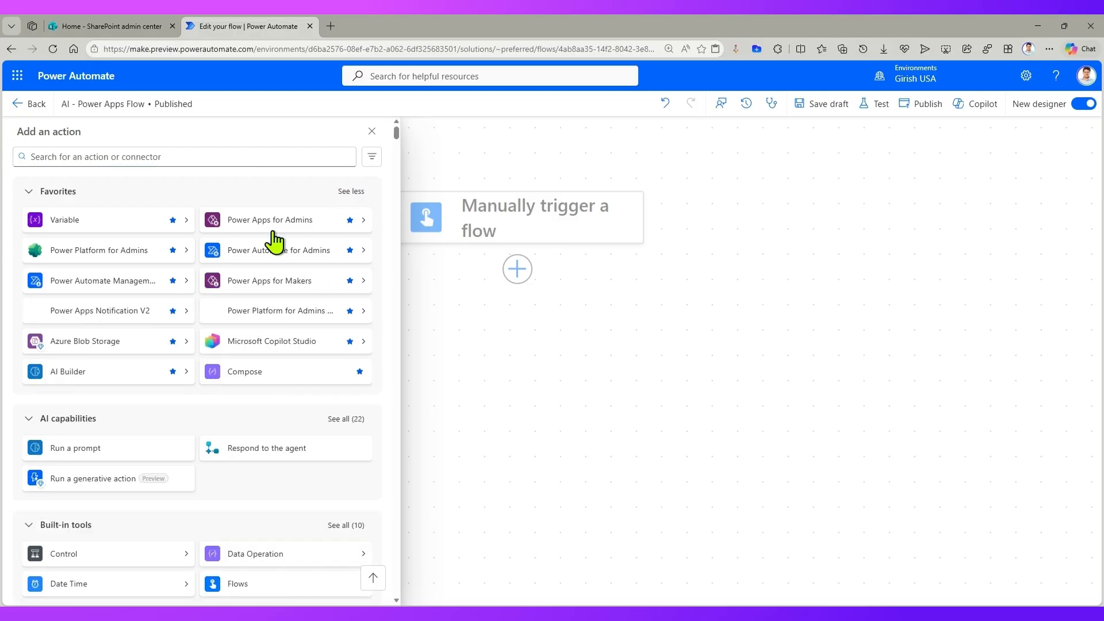
click(77, 374)
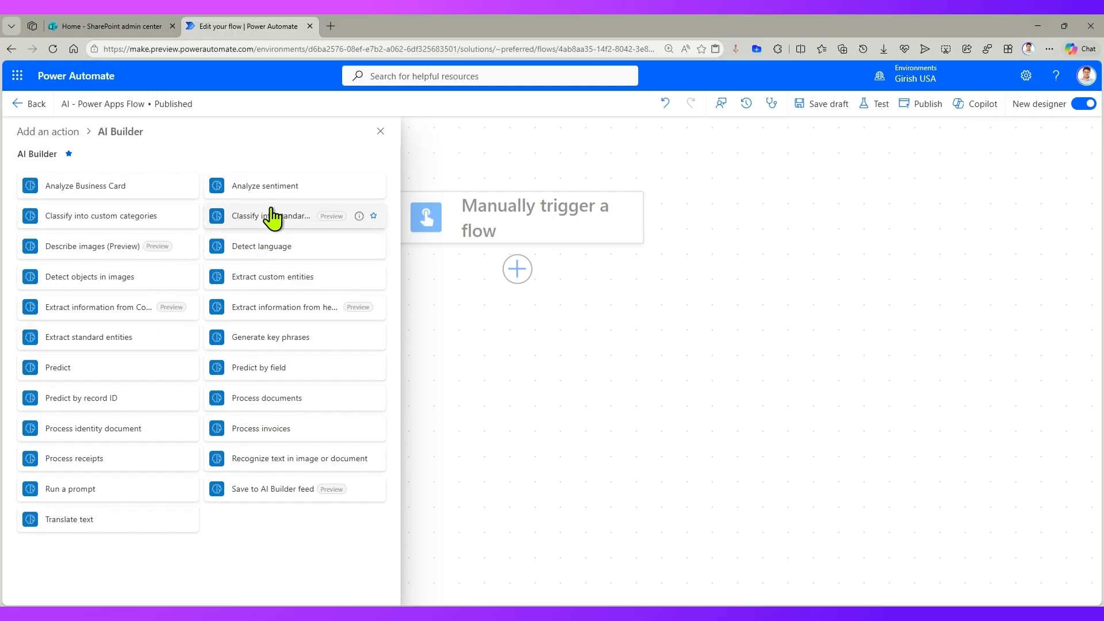
click(101, 523)
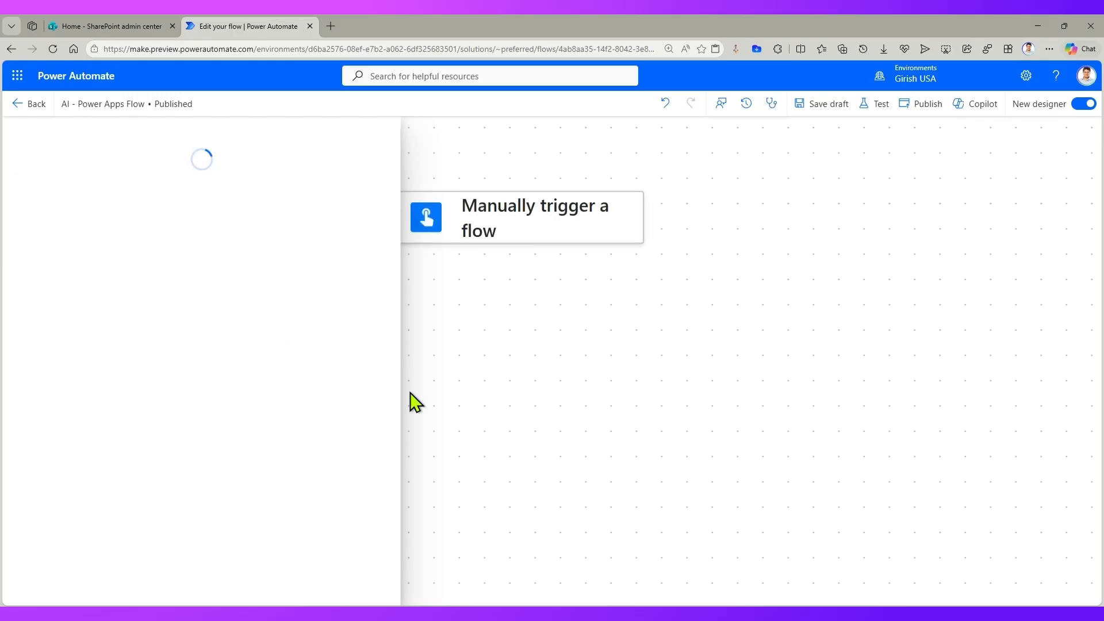
- Replace the manual trigger's varImage file input with a text input named varText
click(525, 222)
drag(92, 220, 6, 227)
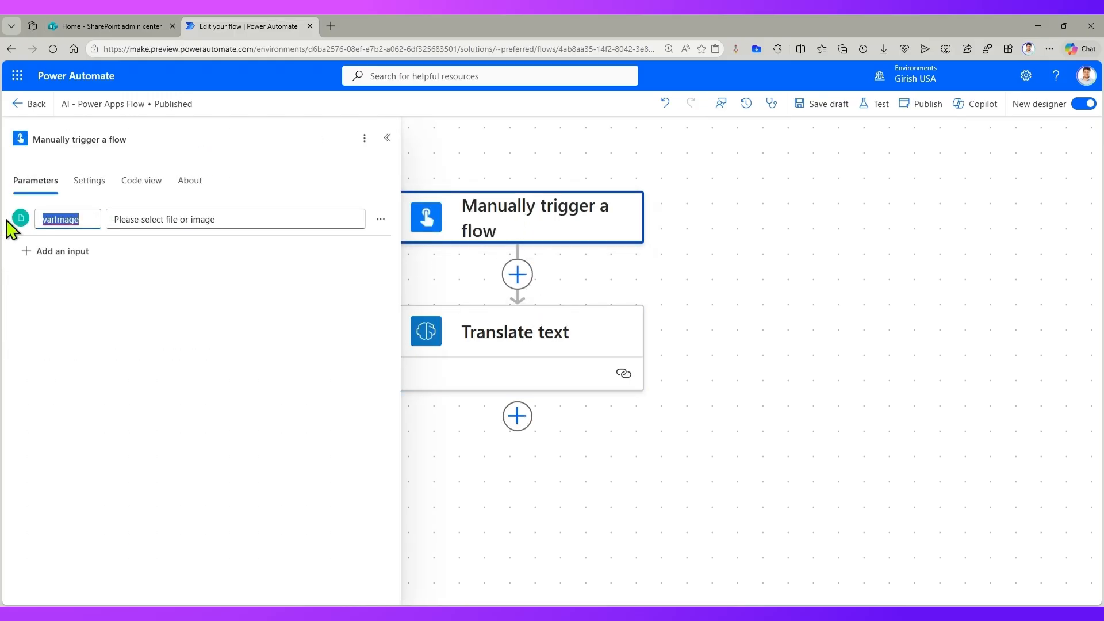
click(381, 220)
click(399, 265)
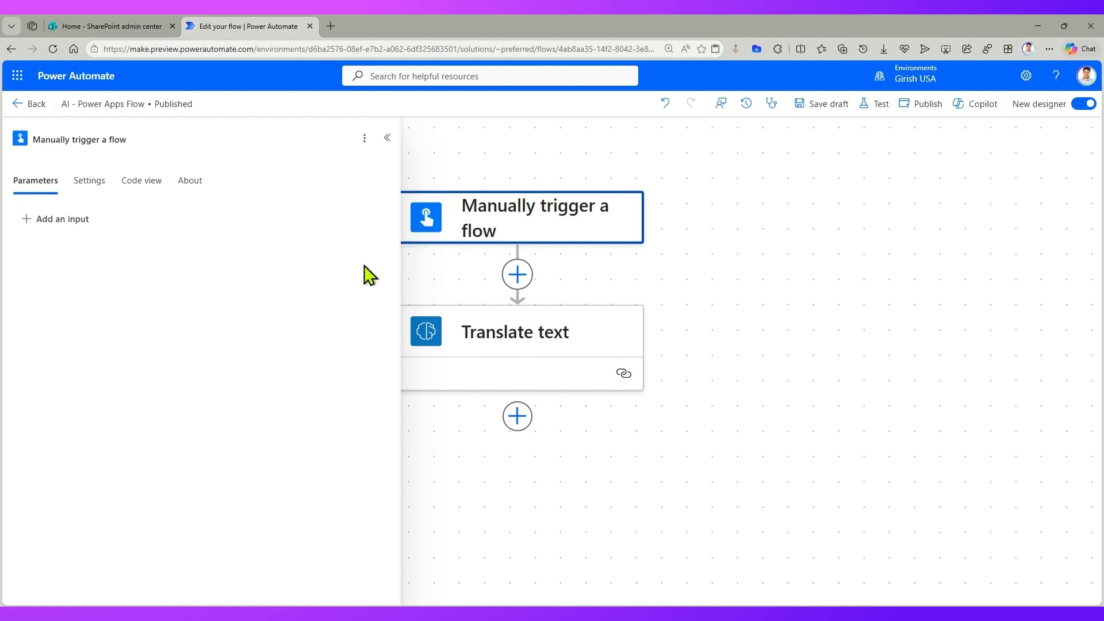
click(68, 221)
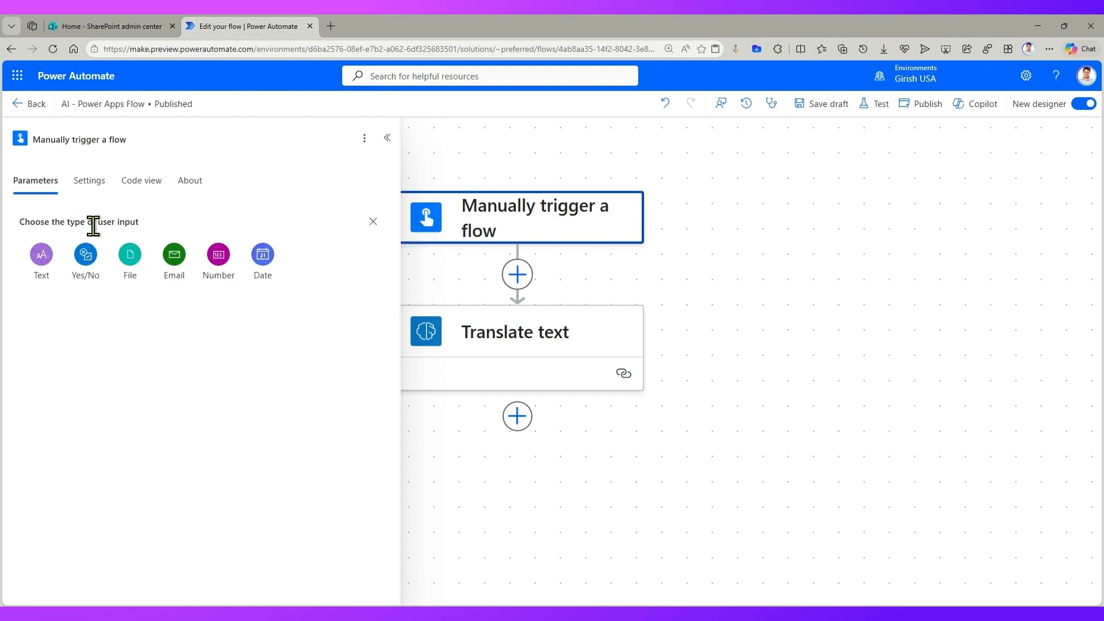
click(37, 266)
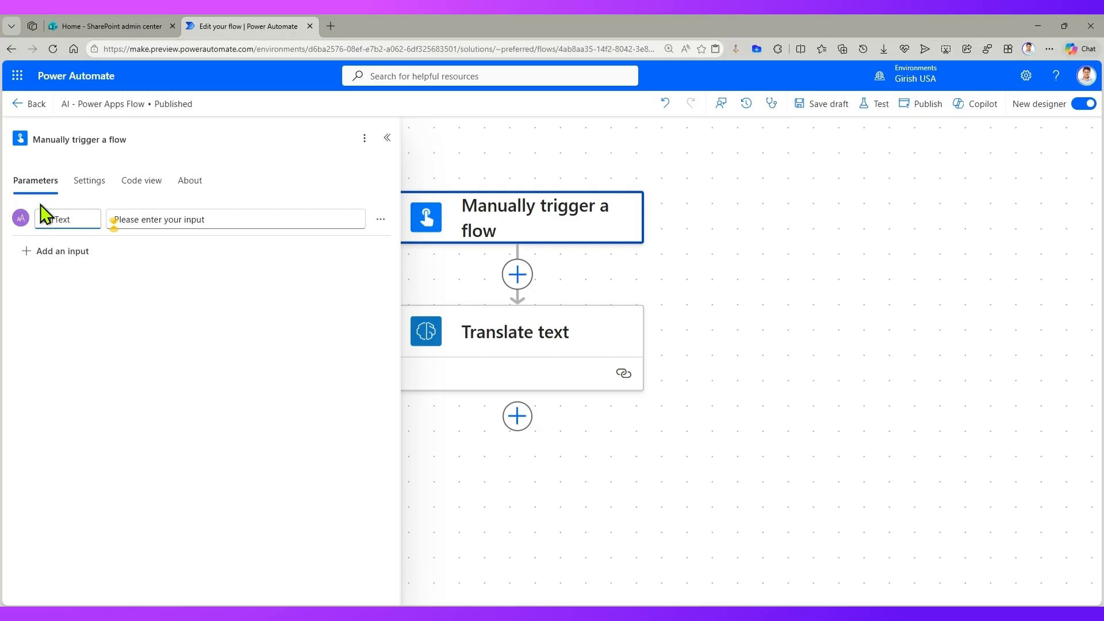
- Set the Text parameter of the Translate text action to the trigger's varText dynamic value
click(546, 363)
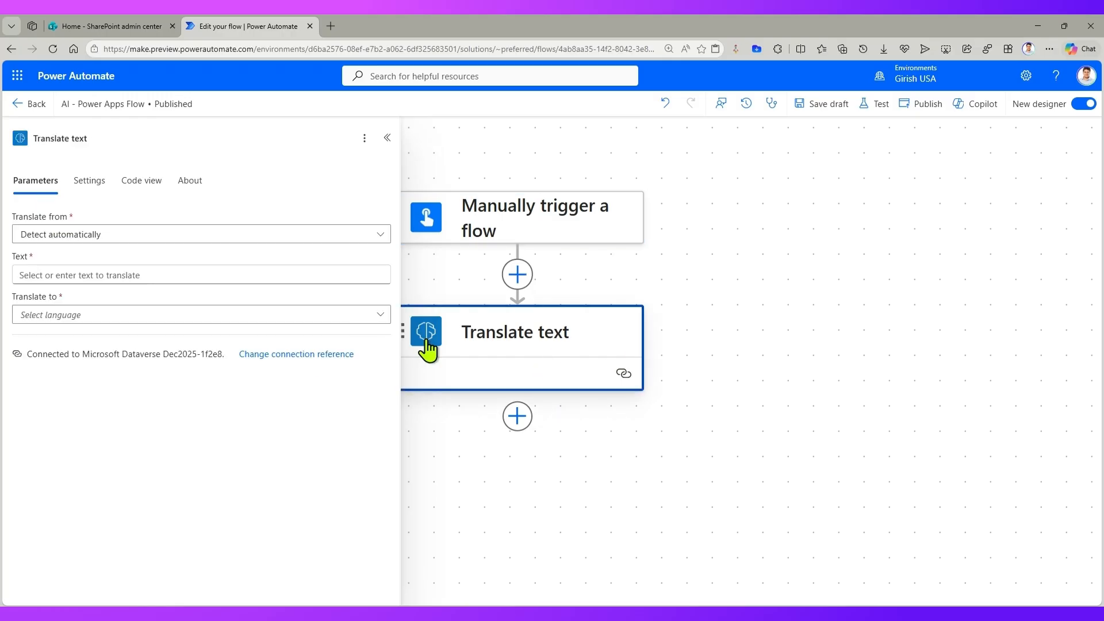
click(228, 275)
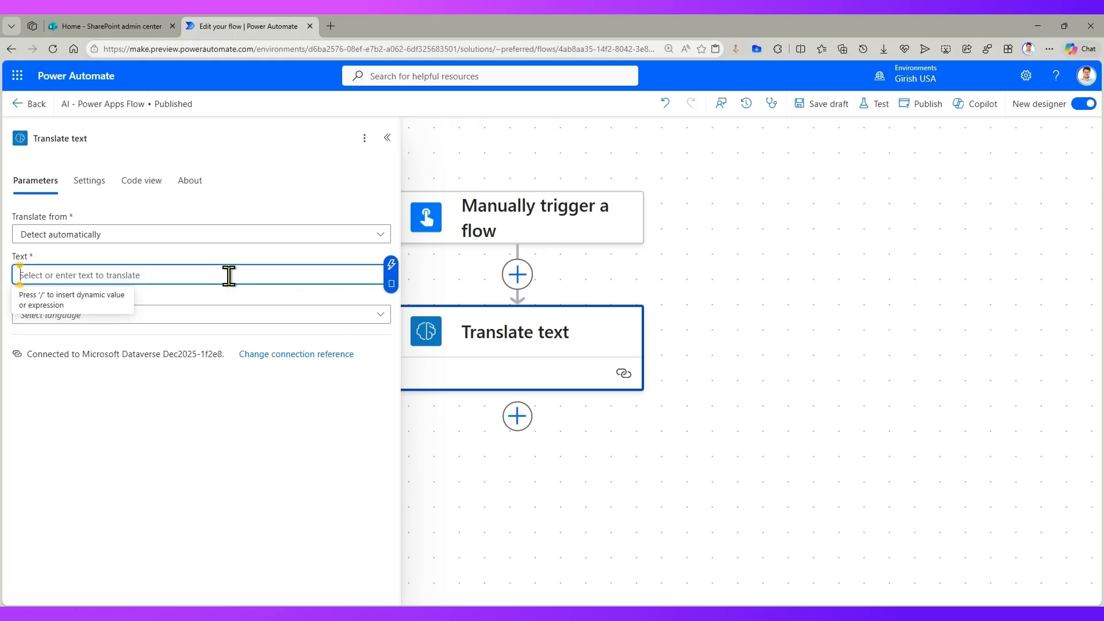
click(391, 274)
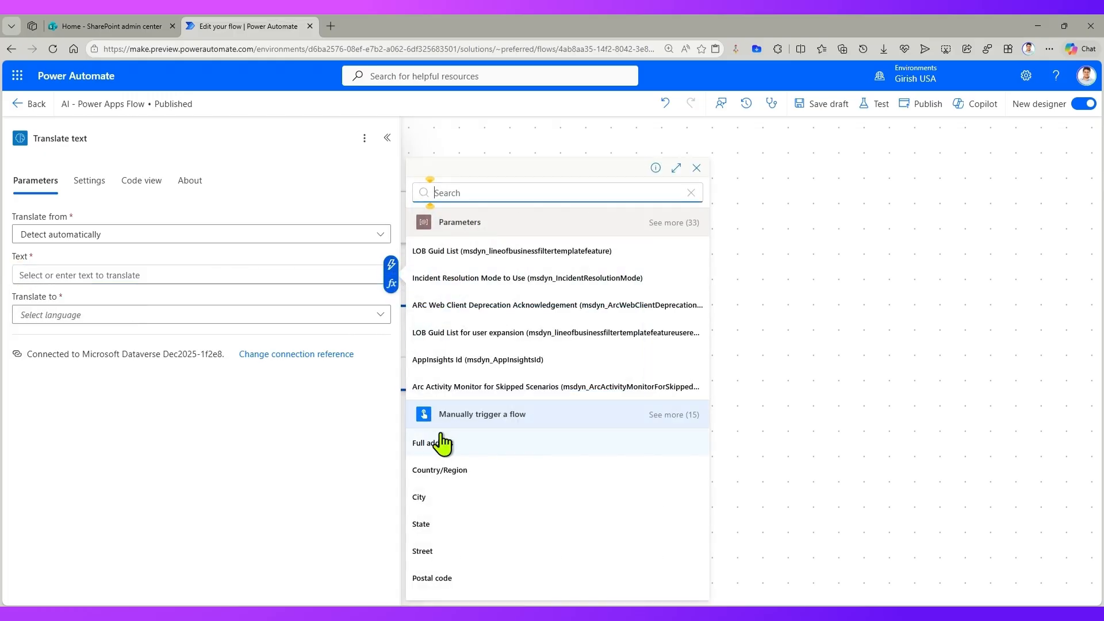
click(687, 415)
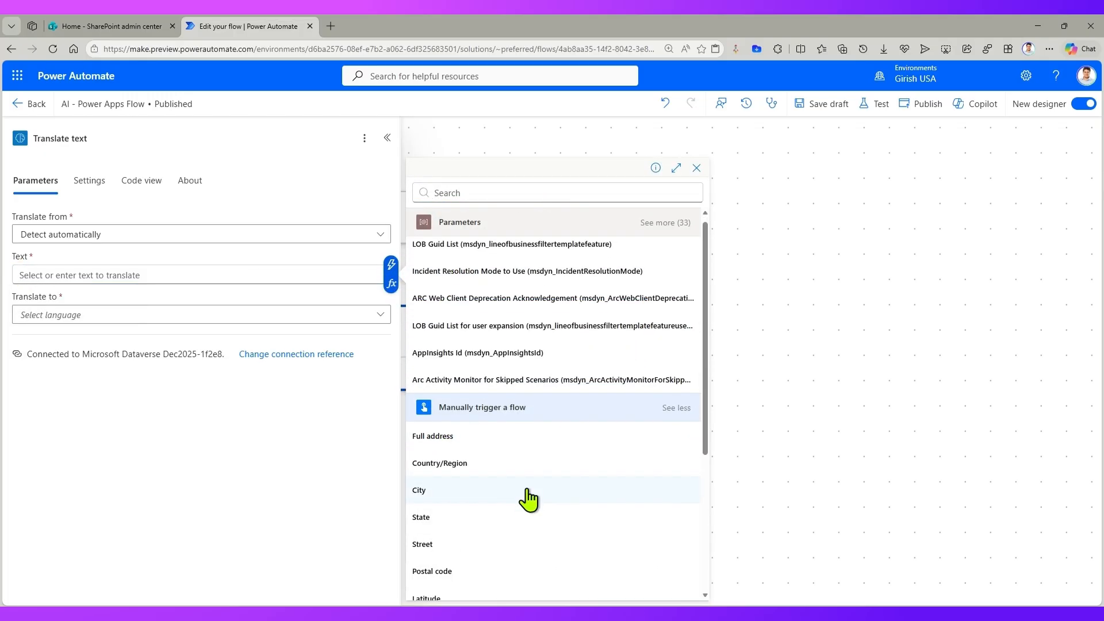
scroll(464, 534, down, 4)
click(454, 454)
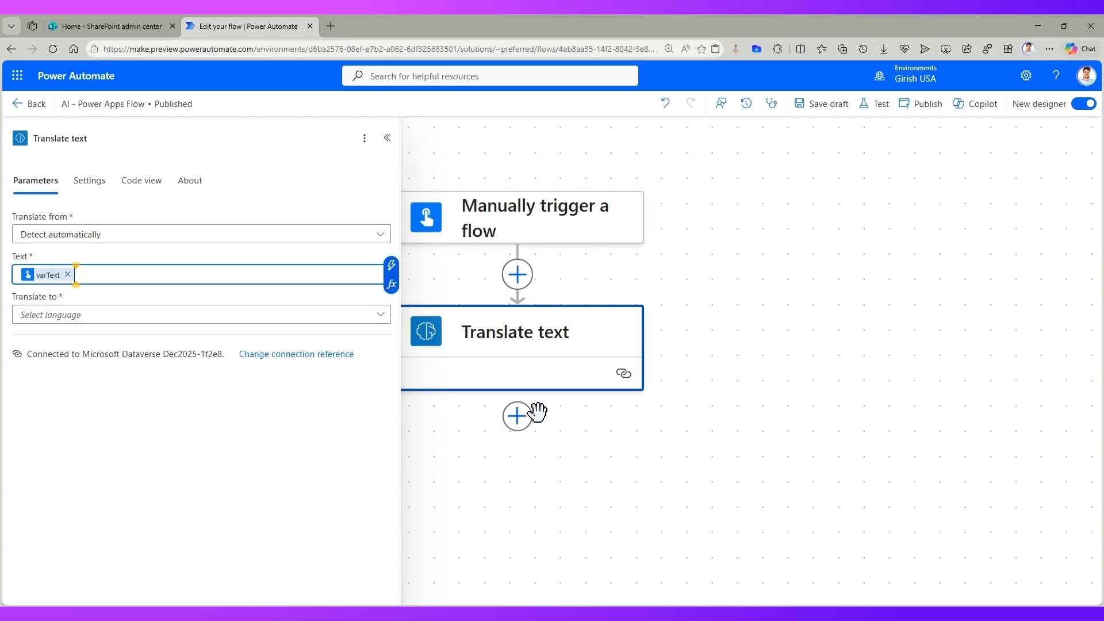
- Add two consecutive Compose actions to the flow after the Translate text action
click(518, 416)
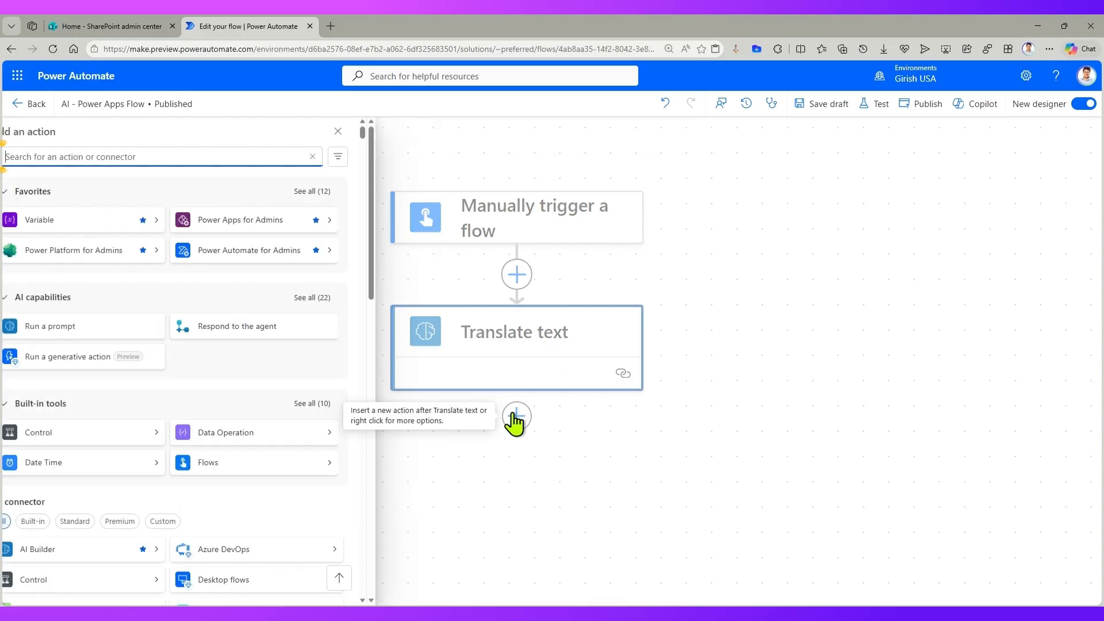
text(compose)
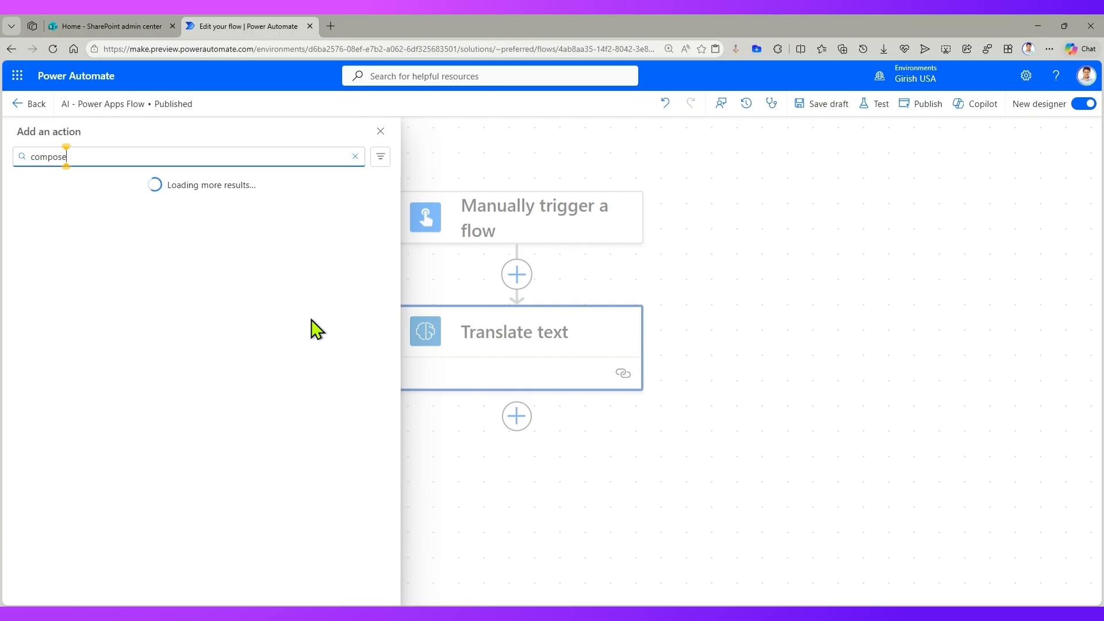
click(109, 253)
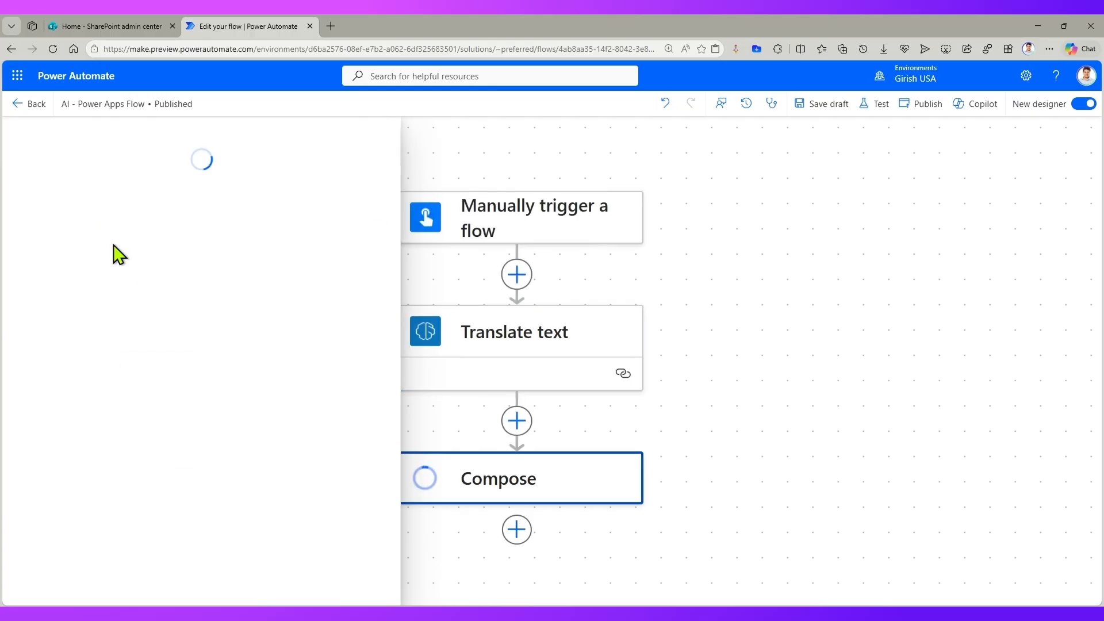
click(516, 529)
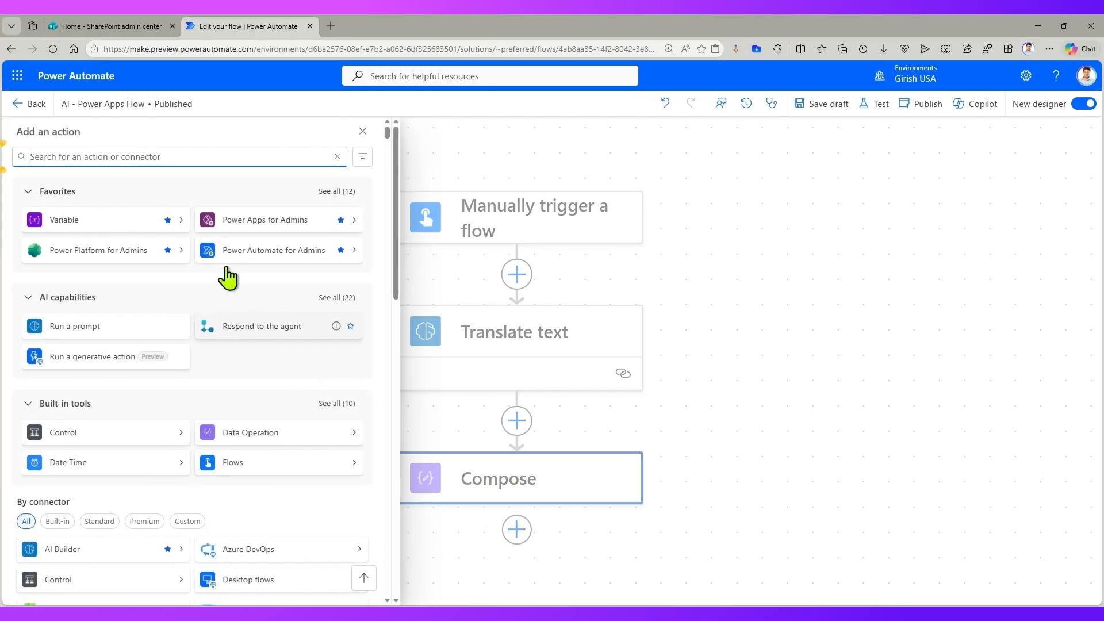
click(143, 161)
text(compose)
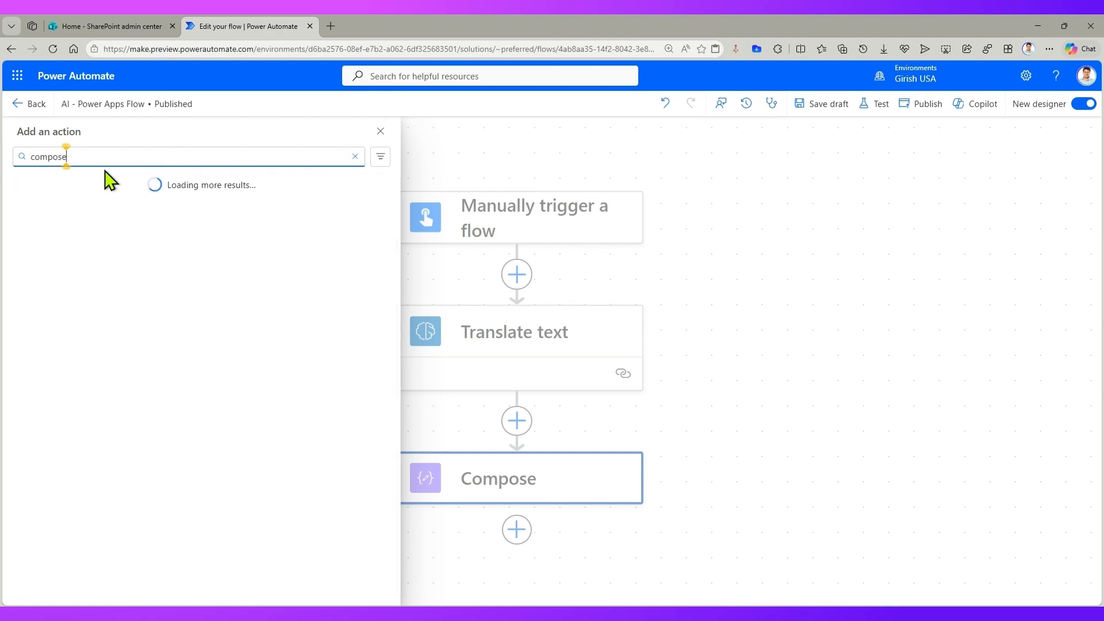
click(171, 258)
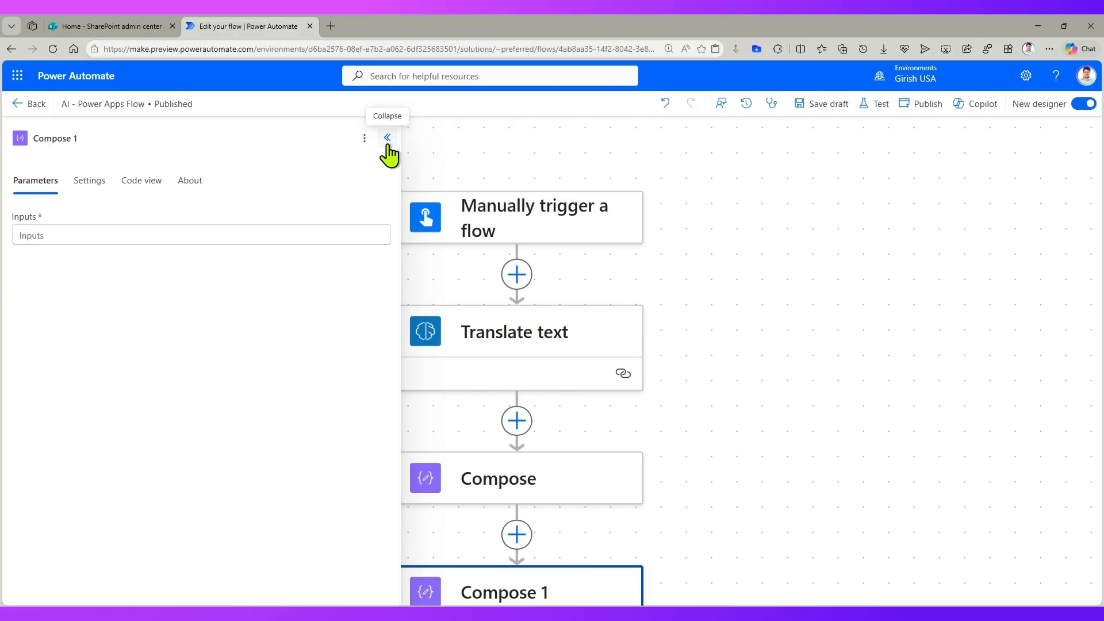
click(387, 138)
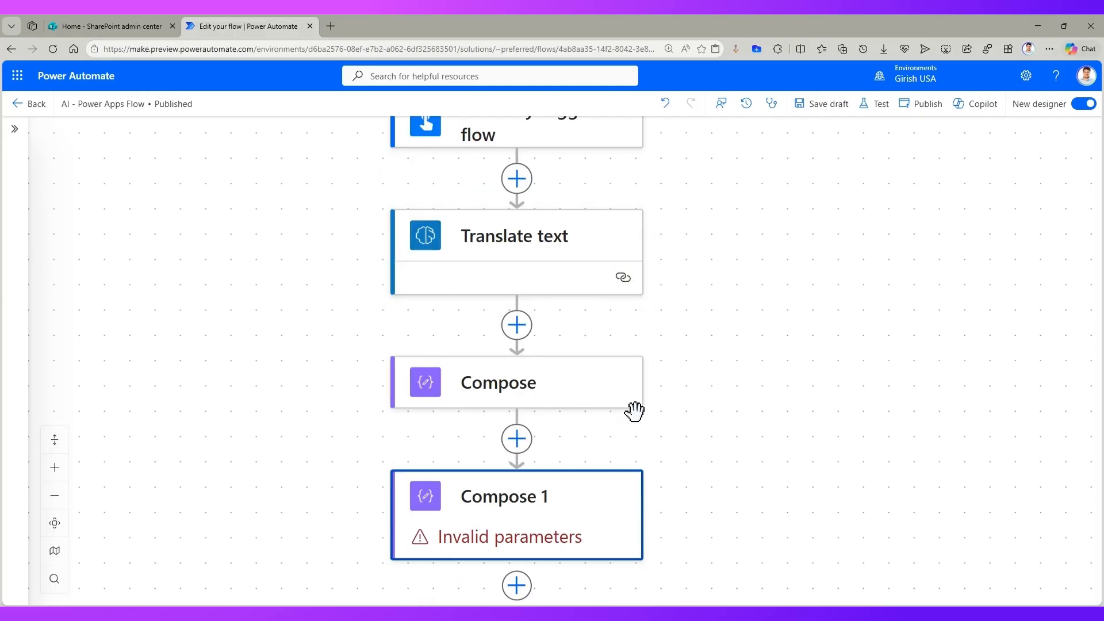
- Set the first Compose action's Inputs to the "Translated text" dynamic value from Translate text
click(525, 401)
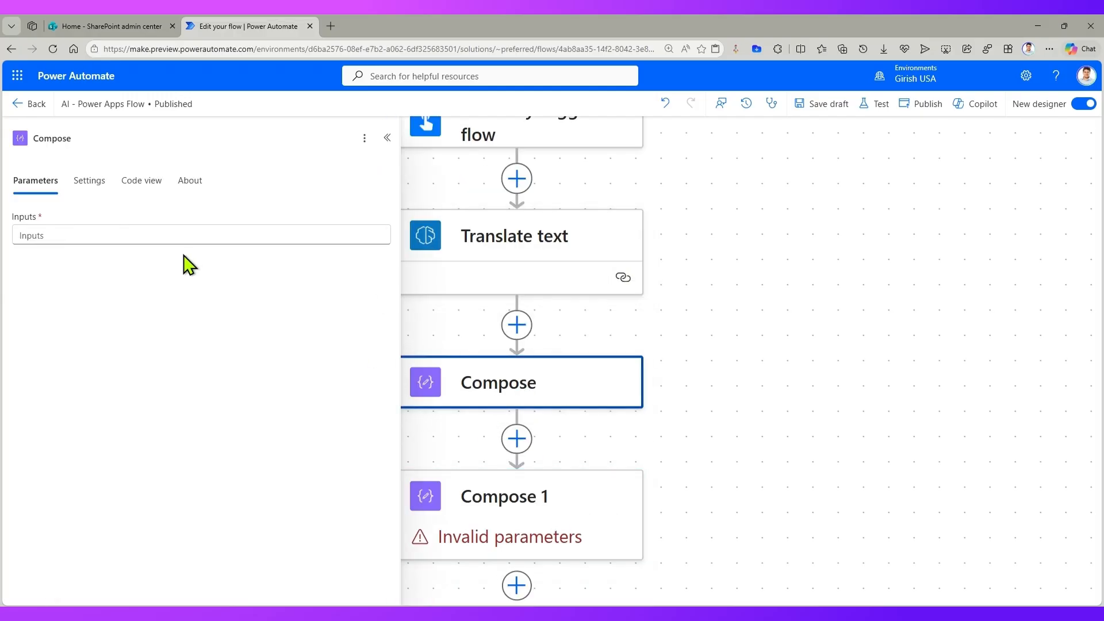
click(179, 235)
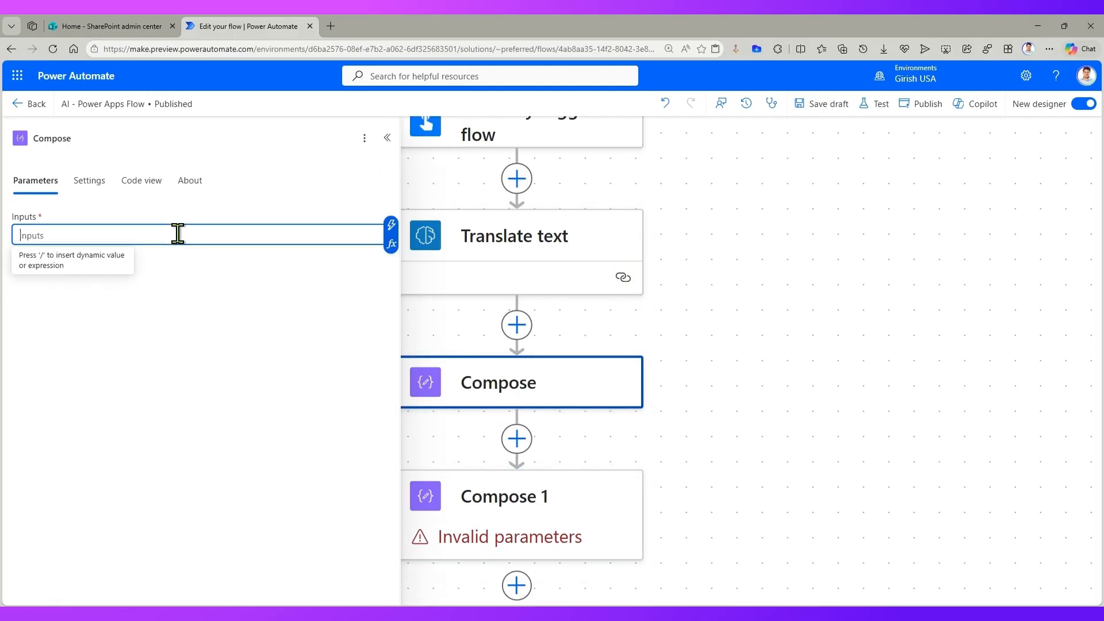
click(390, 226)
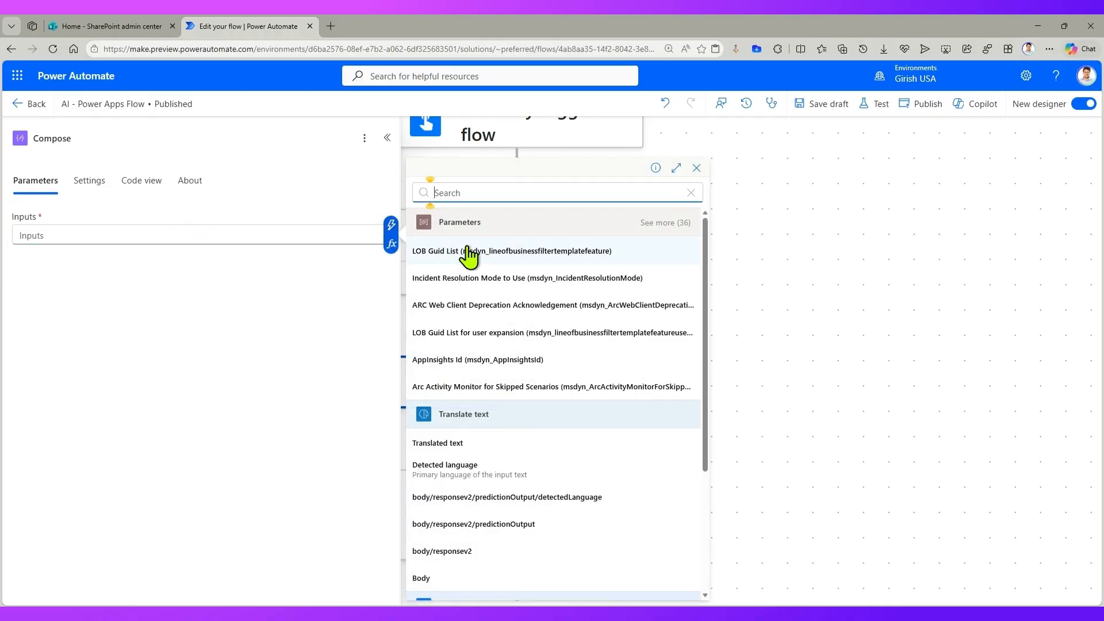
click(496, 446)
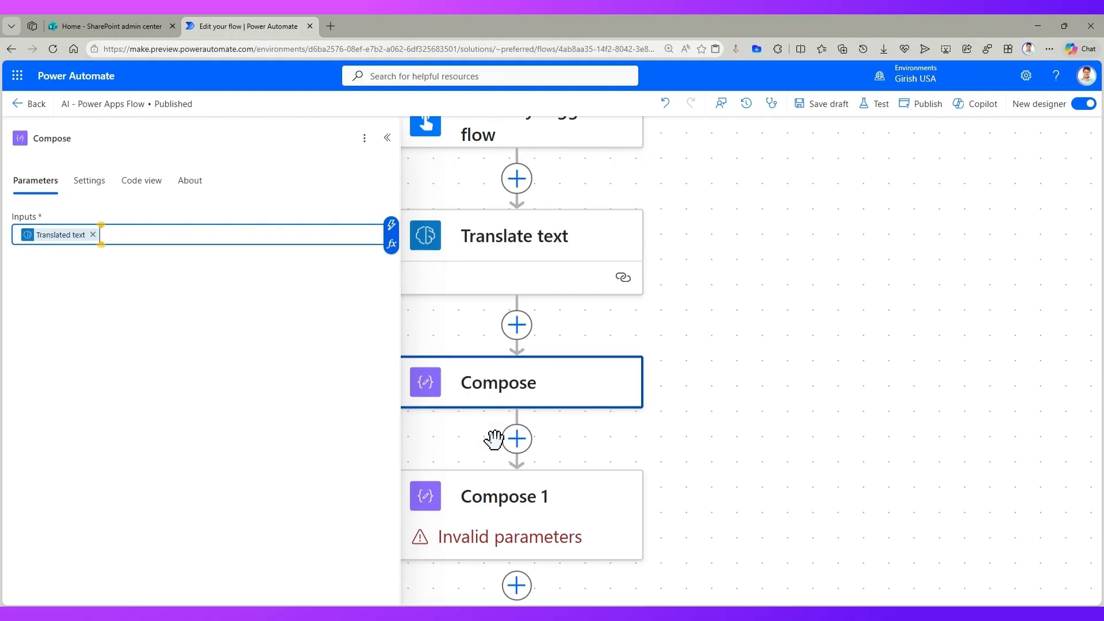
- Set the Compose 1 action's Inputs to the "Detected language" dynamic value from Translate text
click(538, 499)
click(329, 235)
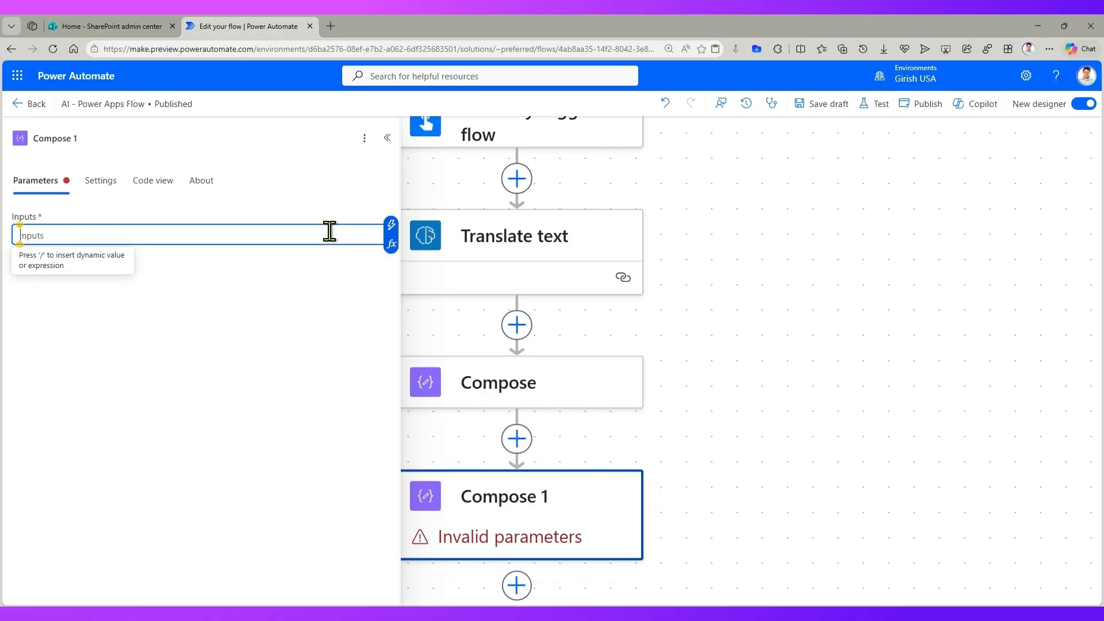
click(391, 226)
click(495, 526)
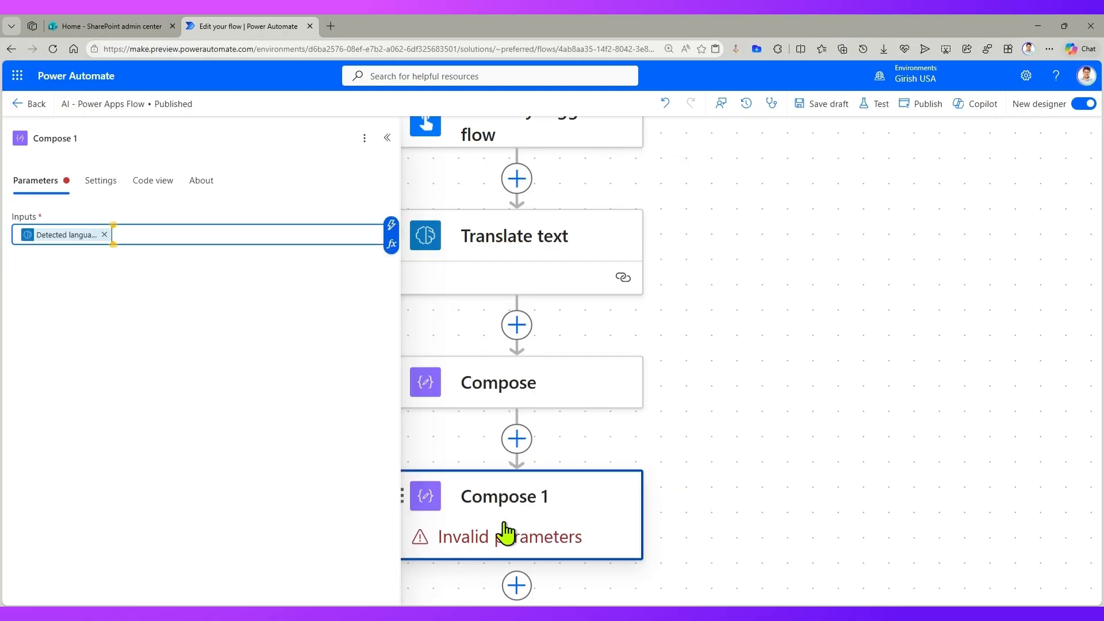
click(560, 382)
drag(78, 136, 11, 140)
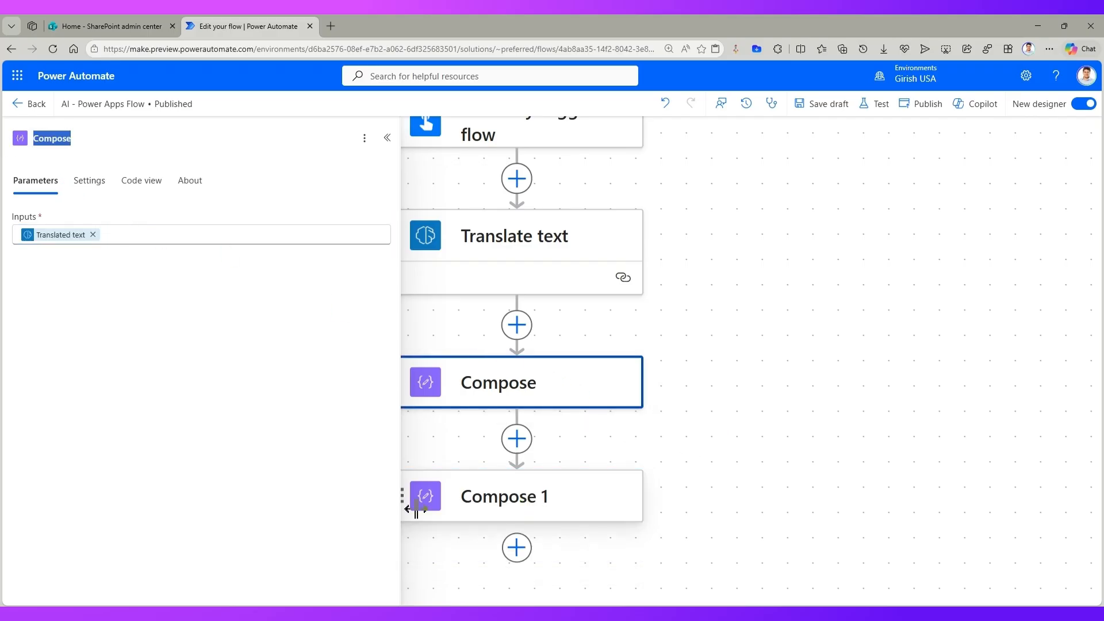
click(482, 507)
click(831, 345)
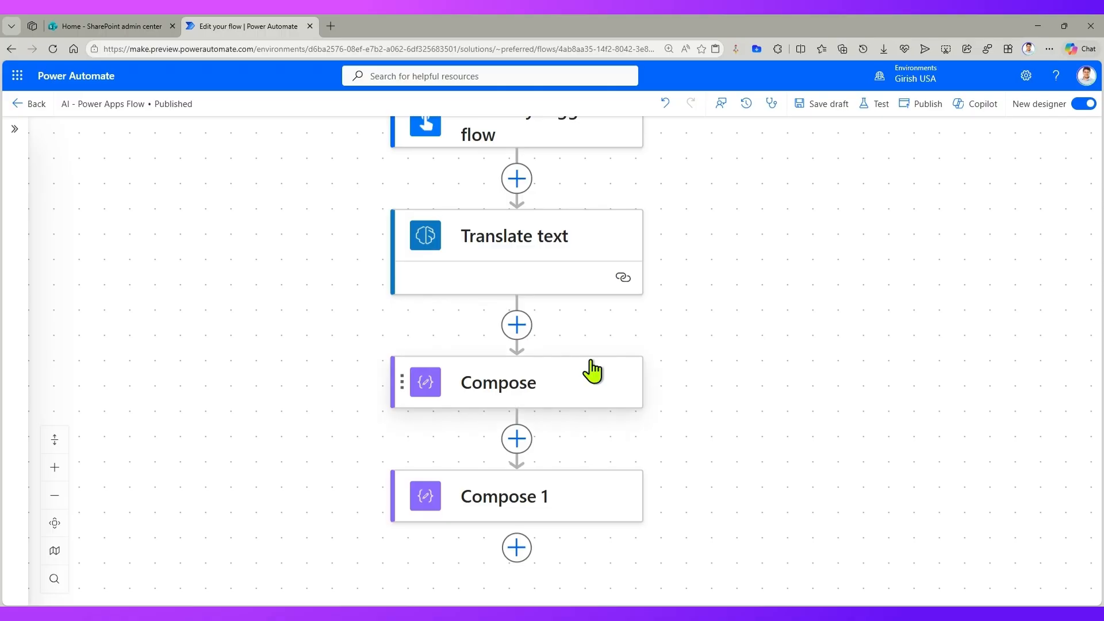
- Try to test the flow and cancel the test
scroll(604, 411, up, 2)
scroll(608, 395, down, 1)
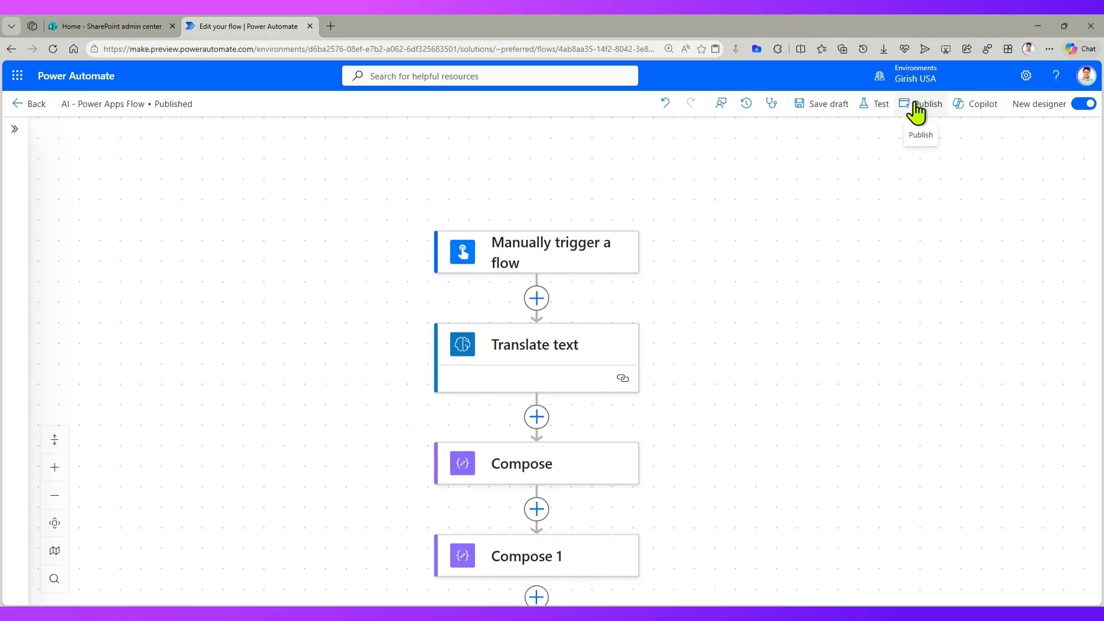
click(881, 106)
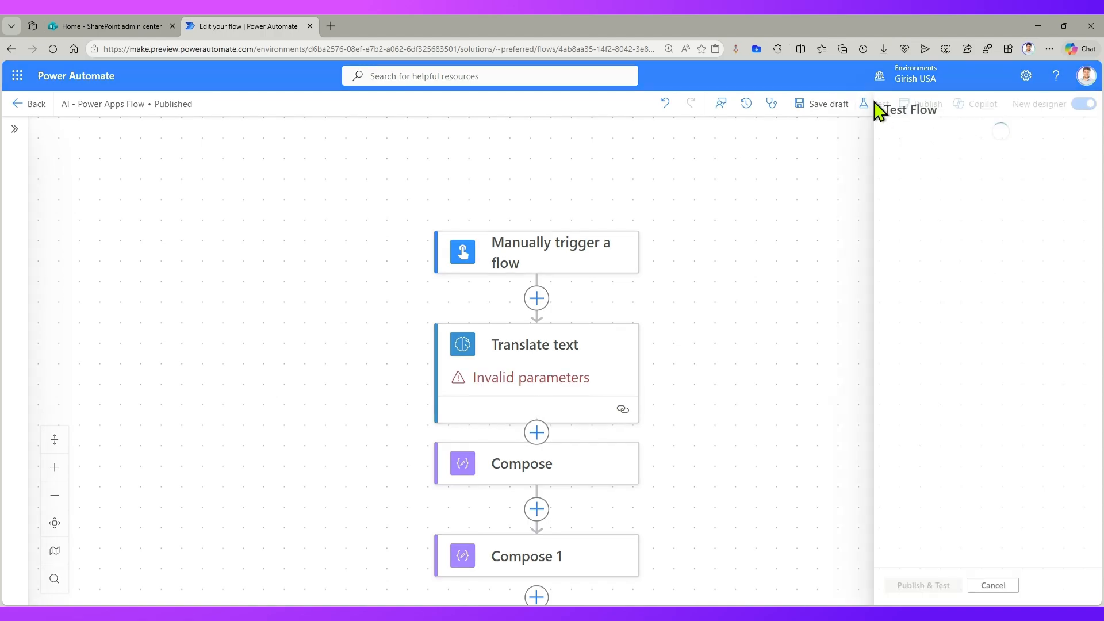
click(946, 583)
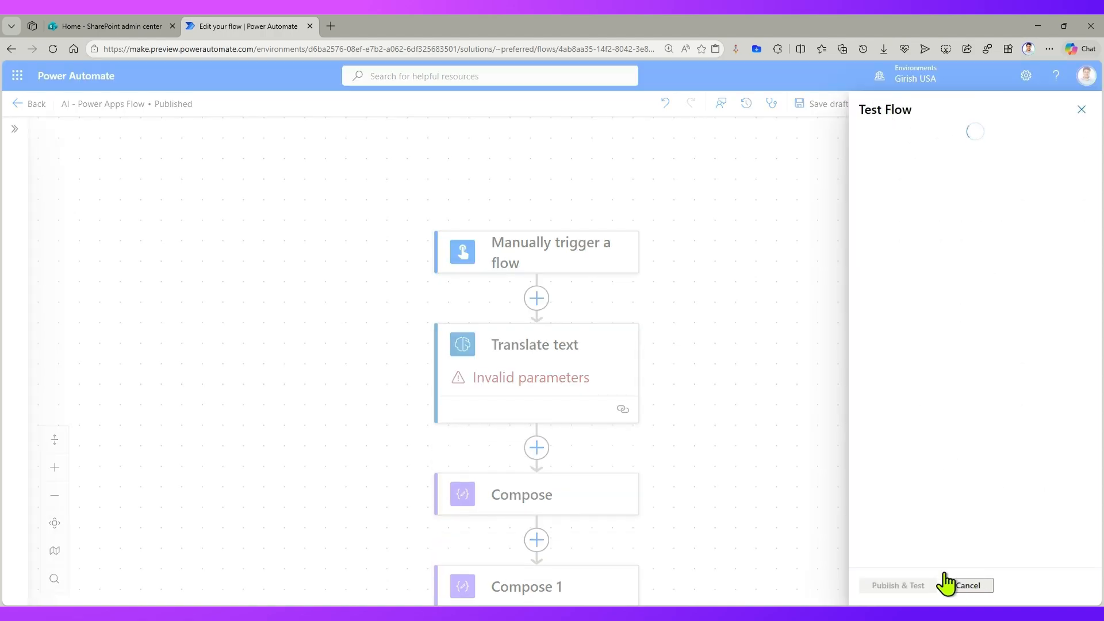
- Set the Translate text action to translate from English to Danish
click(547, 395)
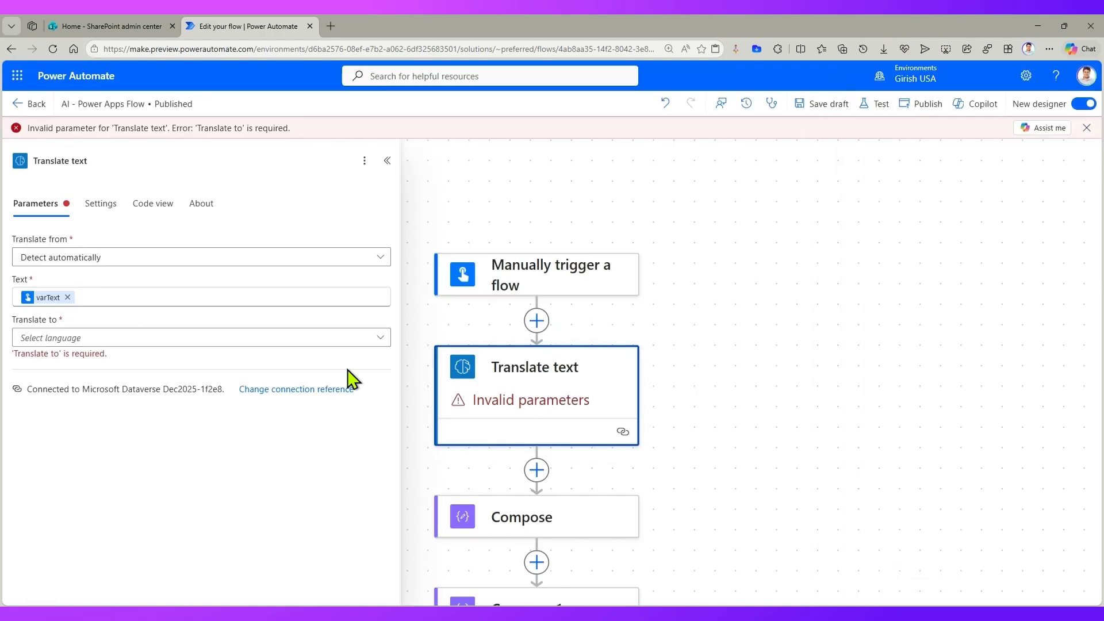
click(107, 259)
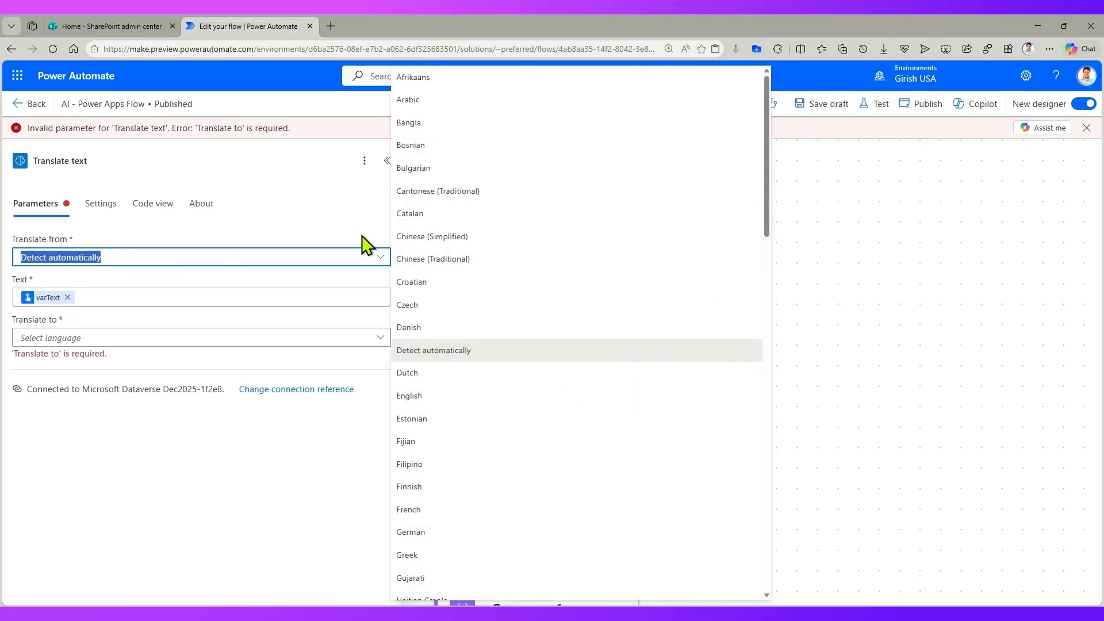
click(448, 397)
click(121, 339)
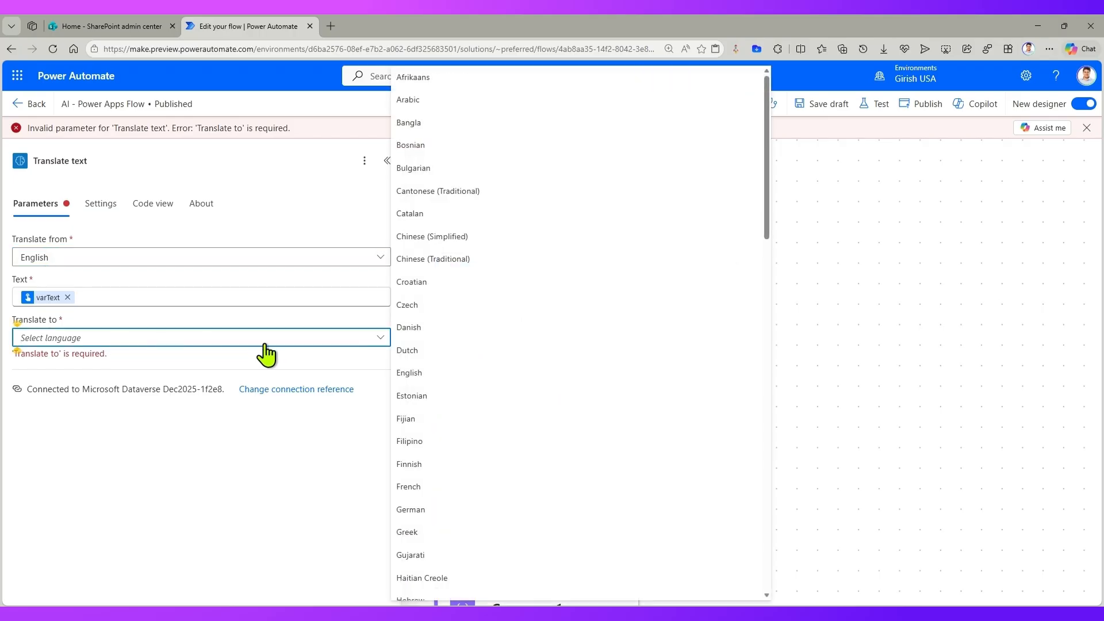
click(425, 329)
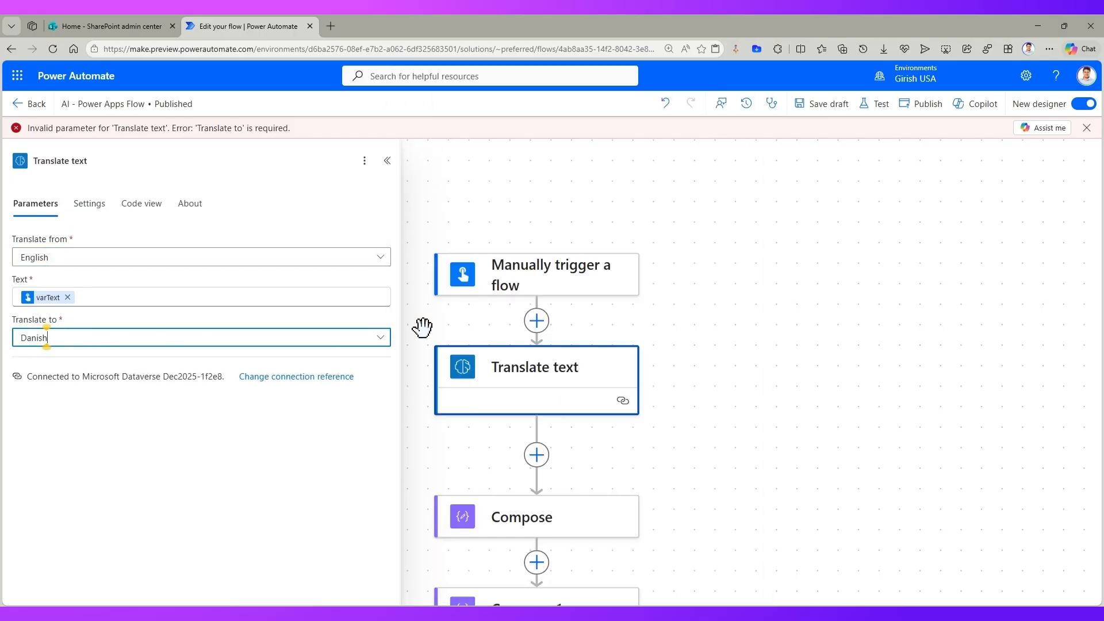
- Publish the flow and start a manual test
click(881, 109)
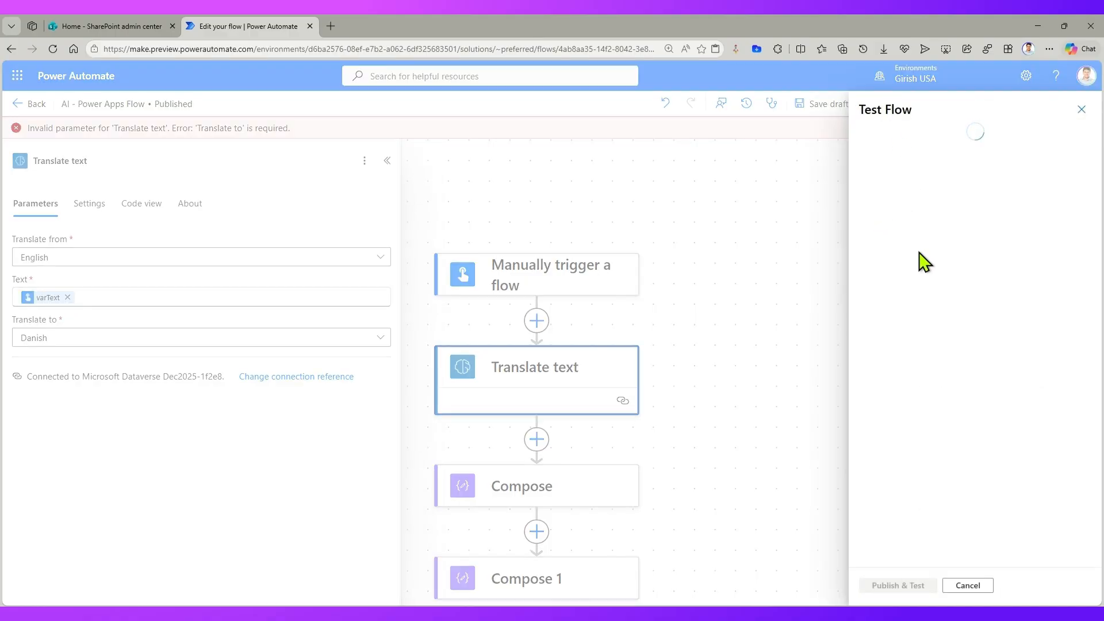
click(880, 136)
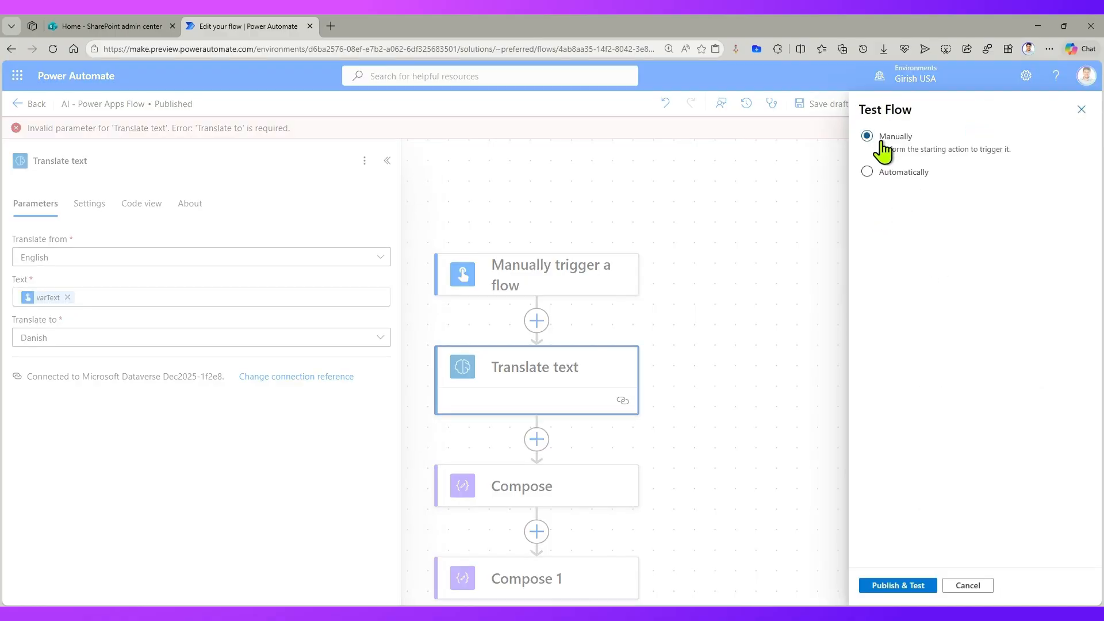
click(904, 587)
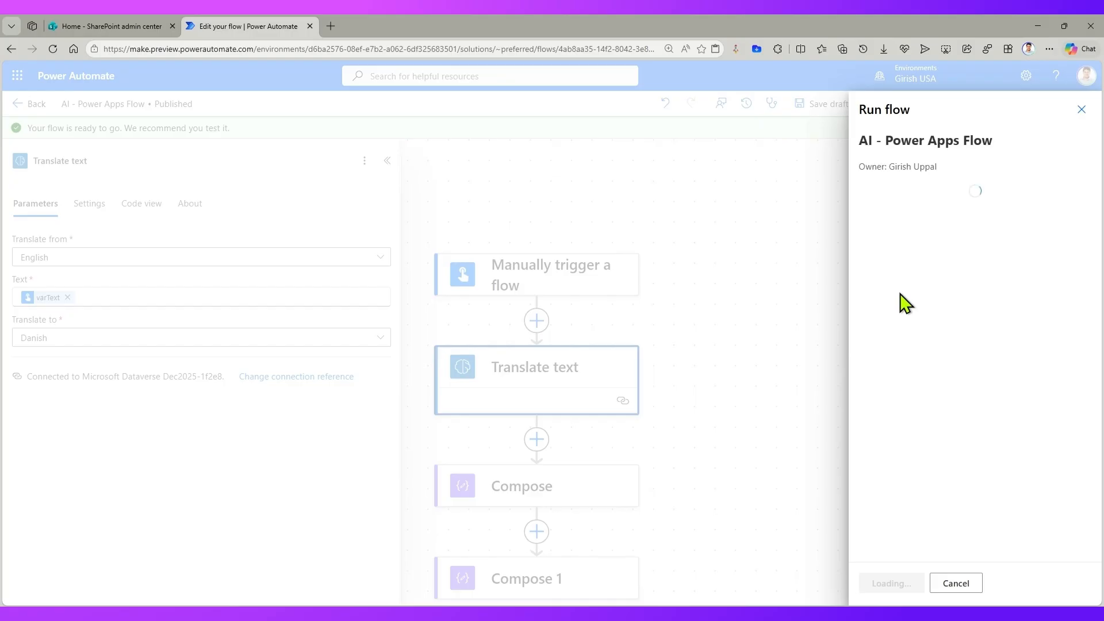
- Run the flow with varText set to "Good morning. Welcome to Brisbane." and close the run and action details
click(895, 228)
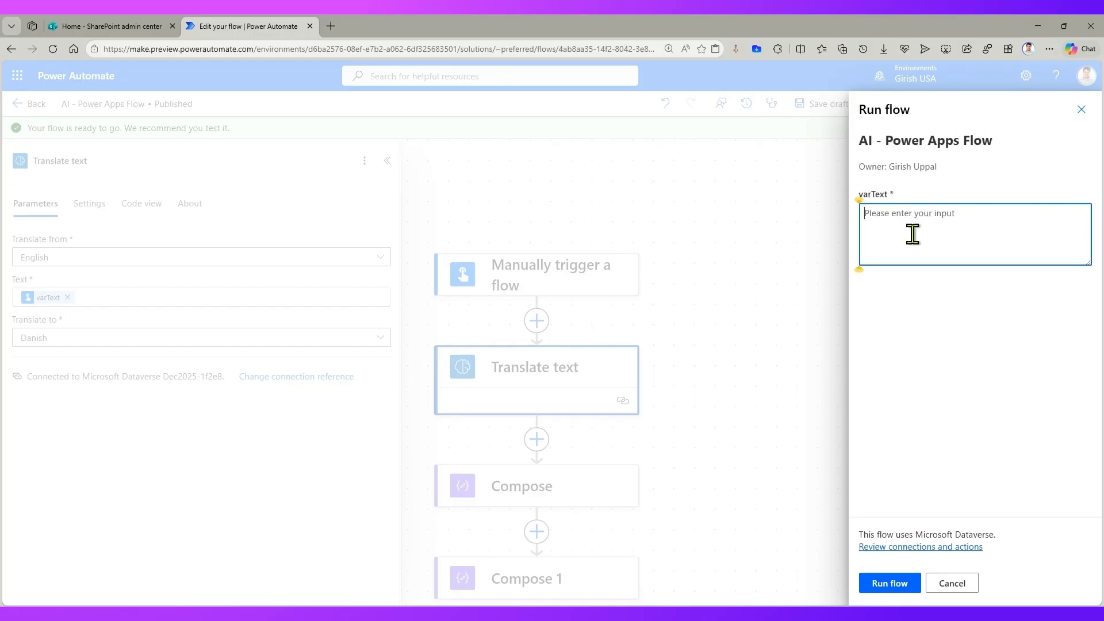
text(G)
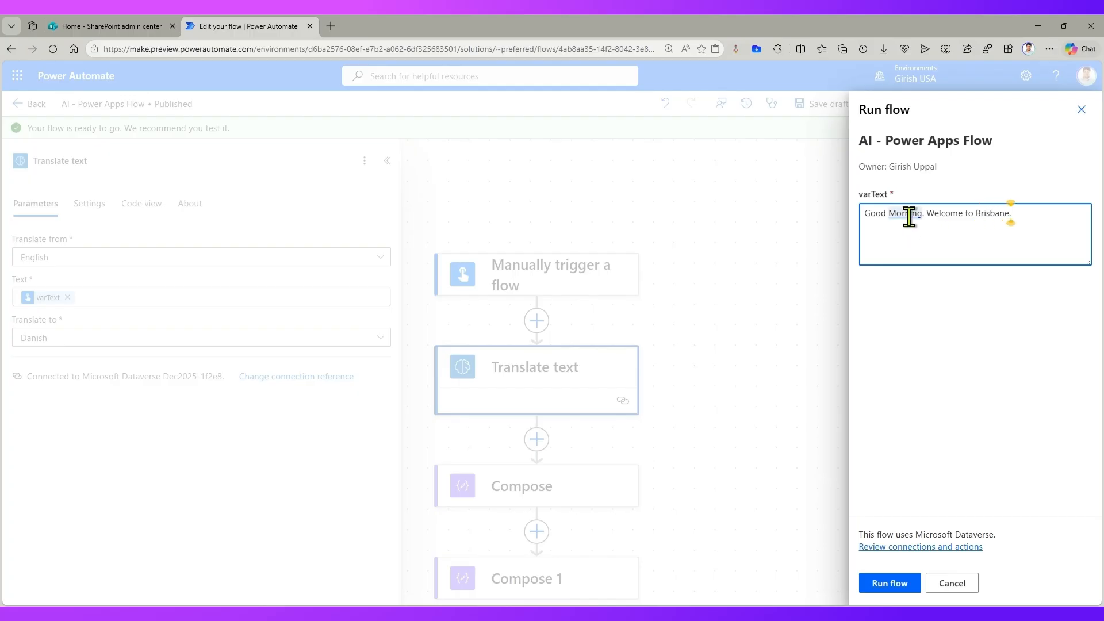
click(910, 214)
click(922, 267)
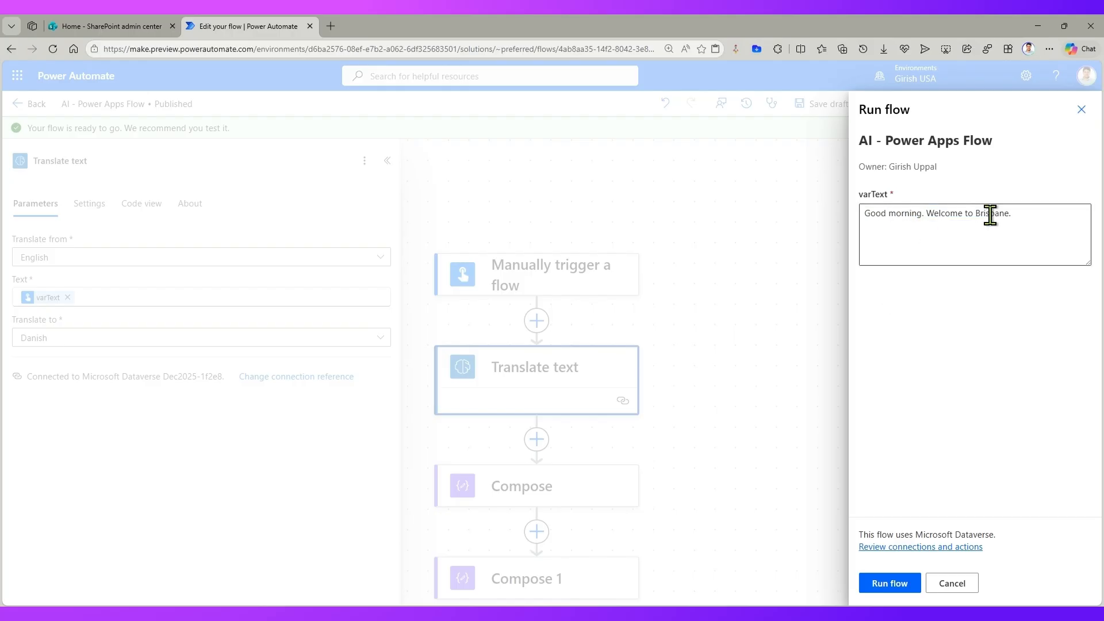
click(886, 587)
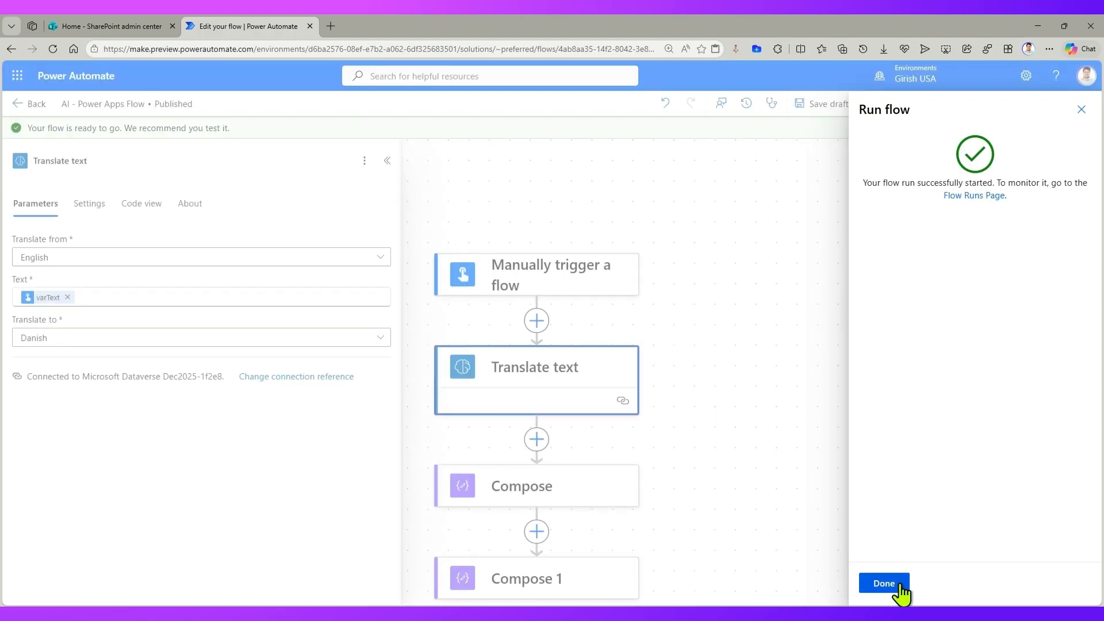
click(899, 587)
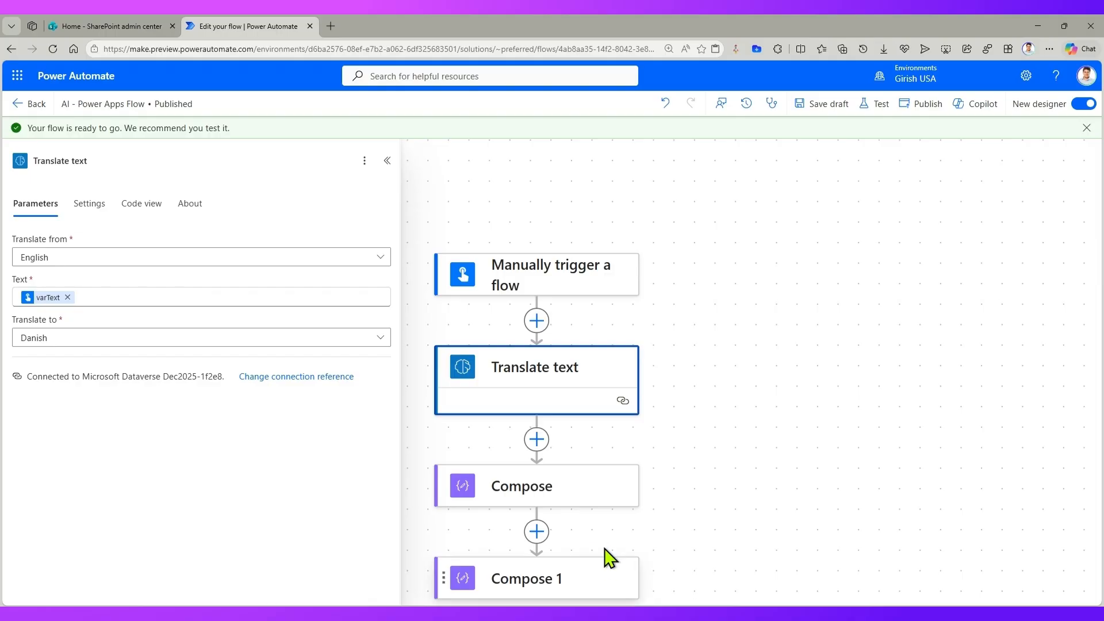
click(387, 161)
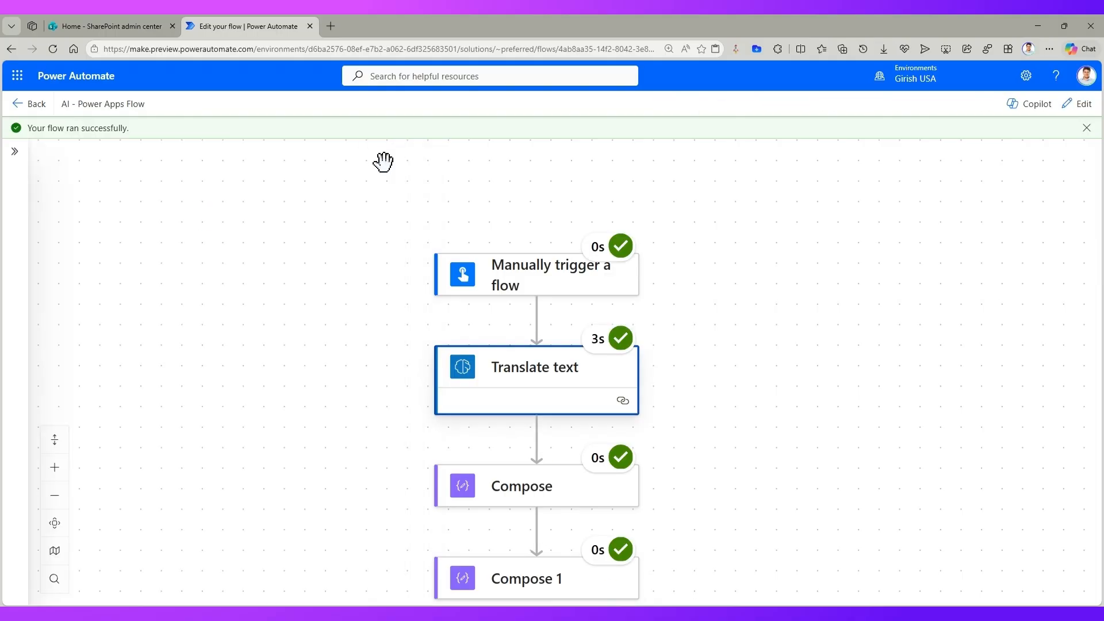
- Review the run results of the manual trigger and the Translate text action
click(515, 291)
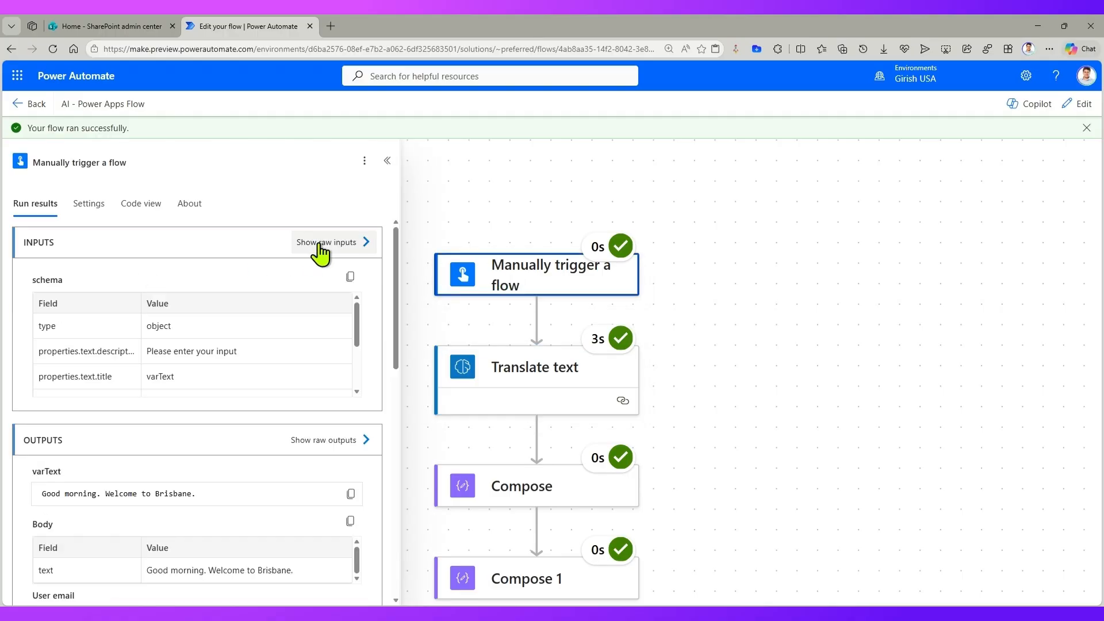
scroll(195, 549, down, 1)
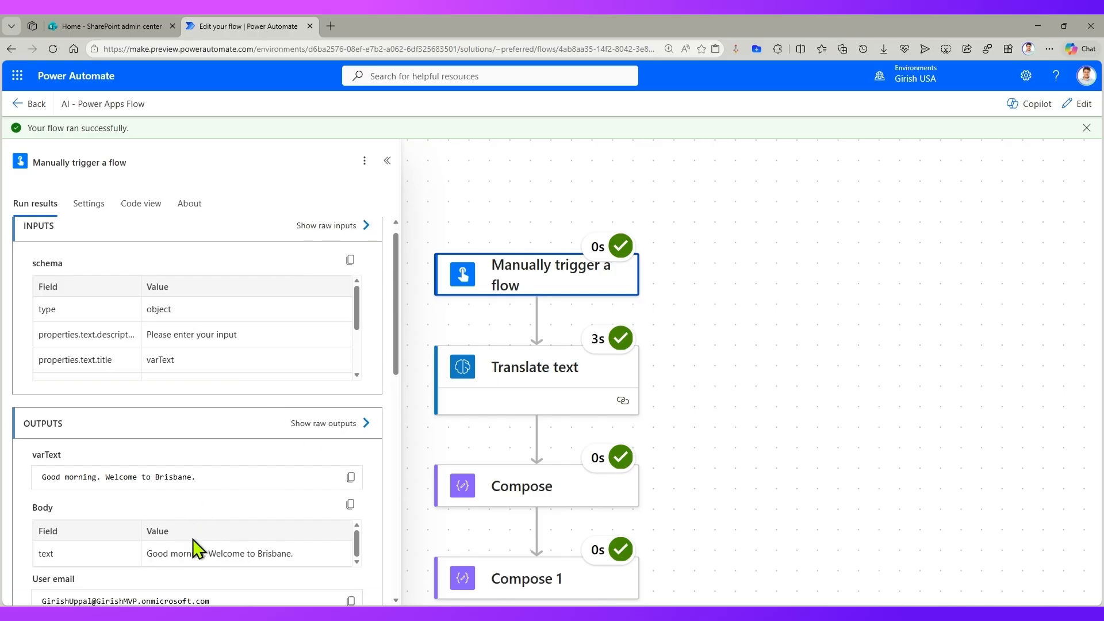
scroll(195, 550, down, 3)
click(568, 387)
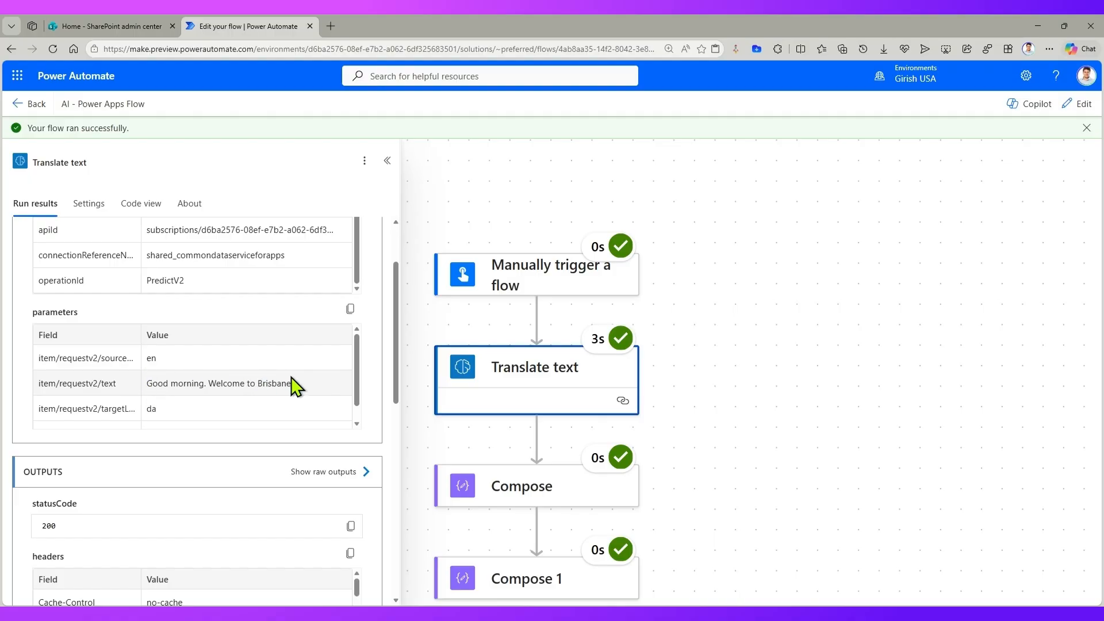
scroll(296, 386, down, 1)
click(325, 475)
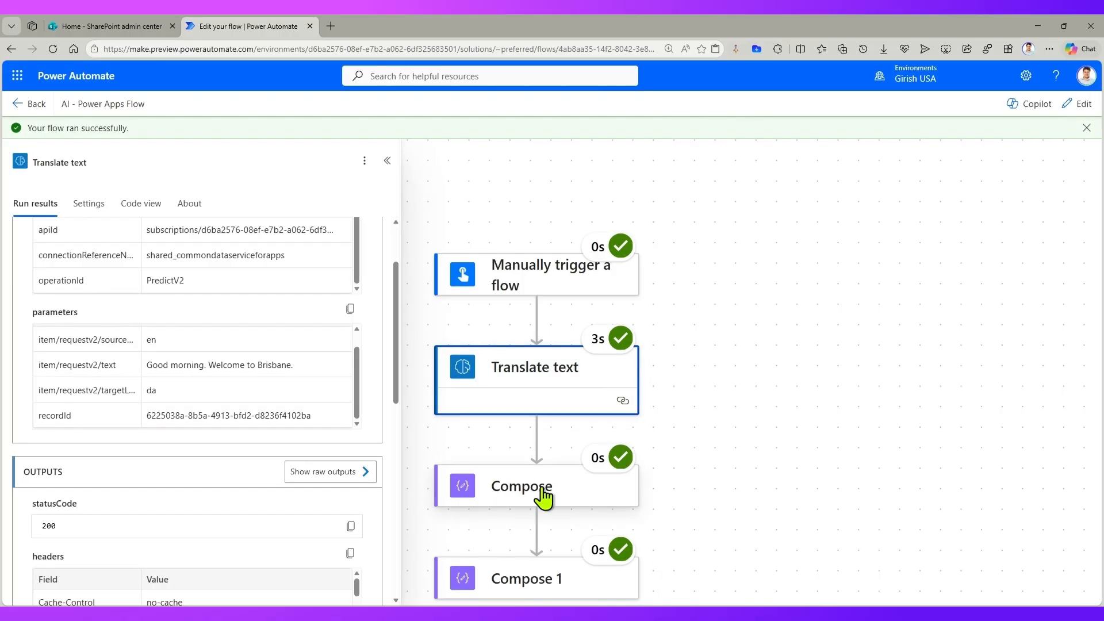
- Check the translated text in the first Compose action's raw outputs
click(542, 496)
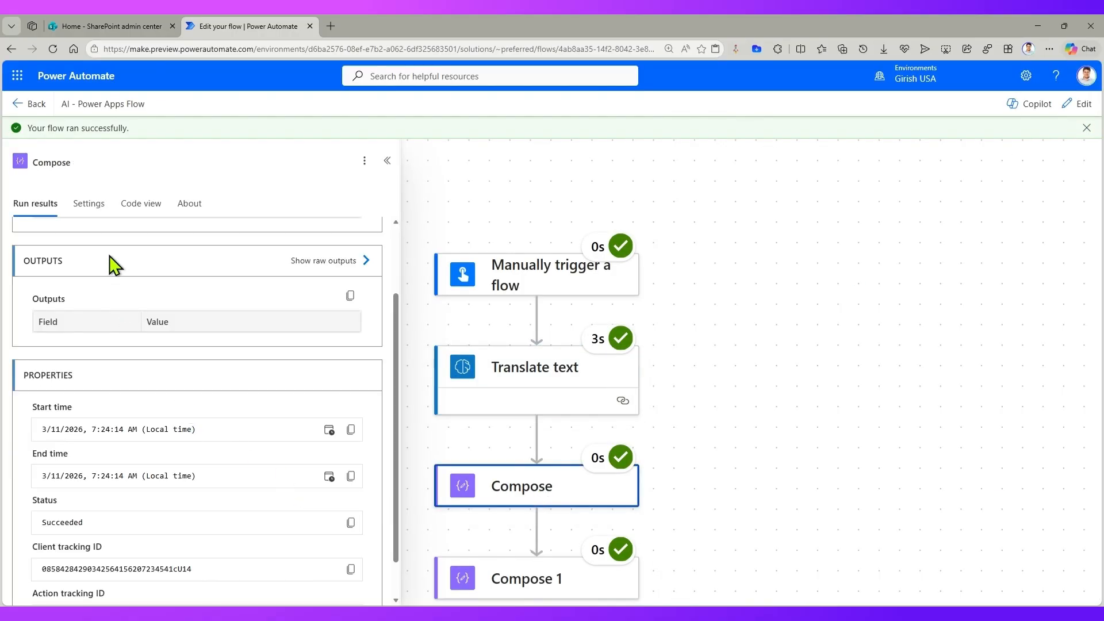
click(310, 260)
drag(726, 141, 831, 140)
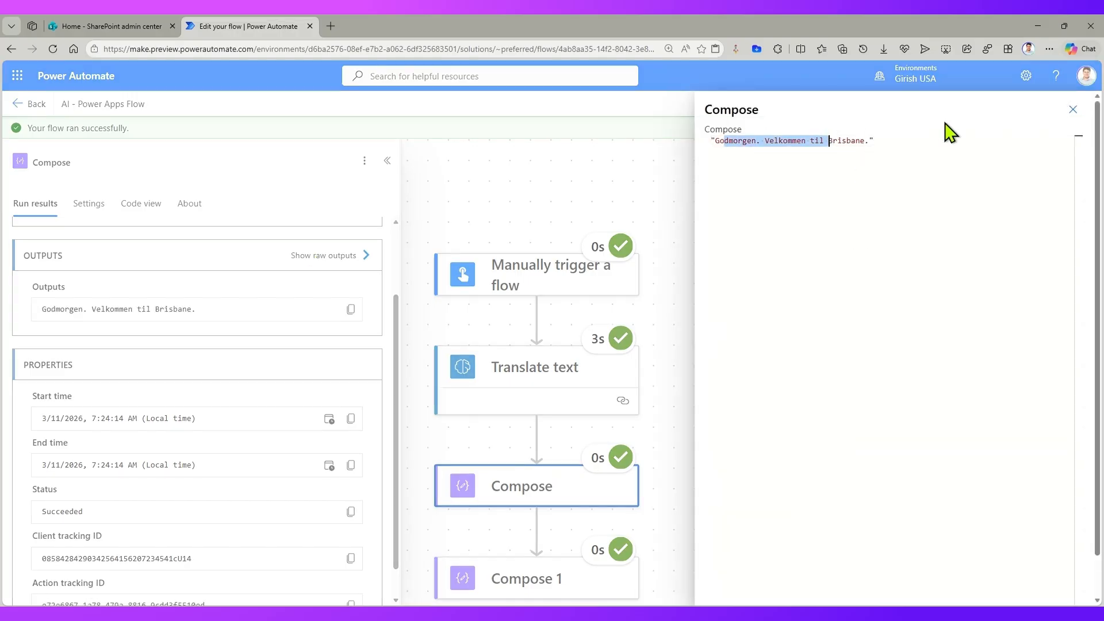
click(1073, 109)
- Check the Compose 1 action's raw outputs for the detected language and close the run details
click(523, 587)
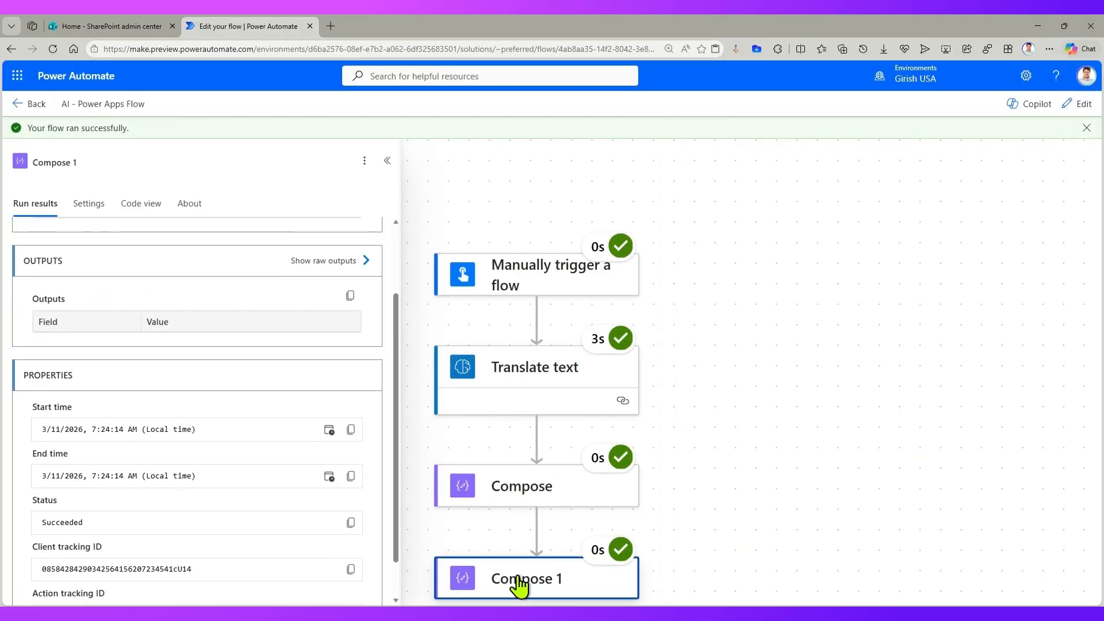
click(326, 262)
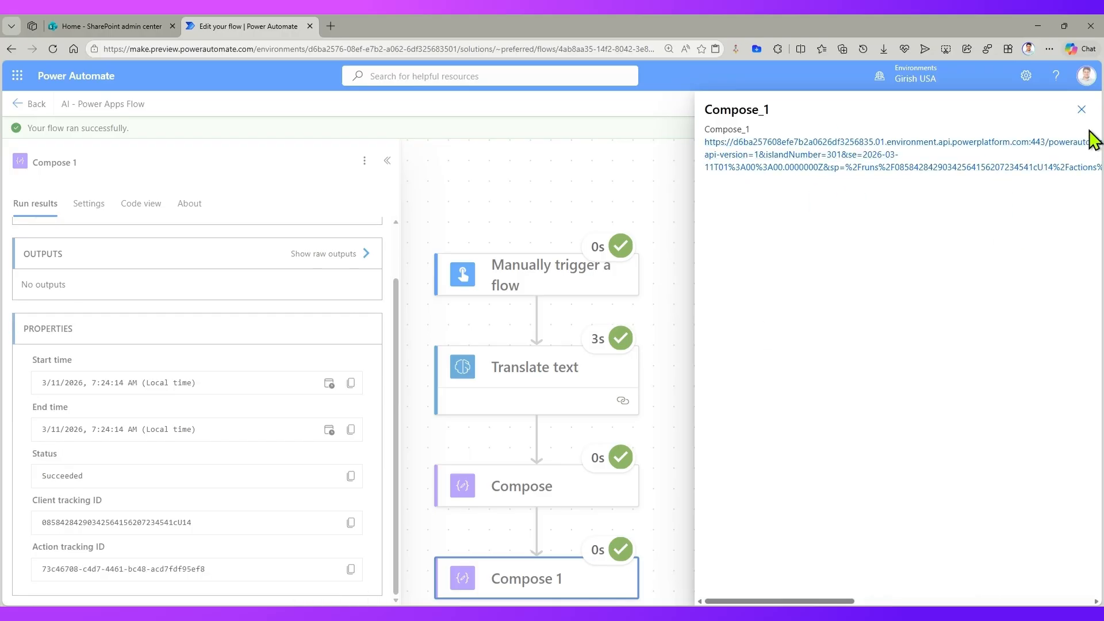
click(1082, 109)
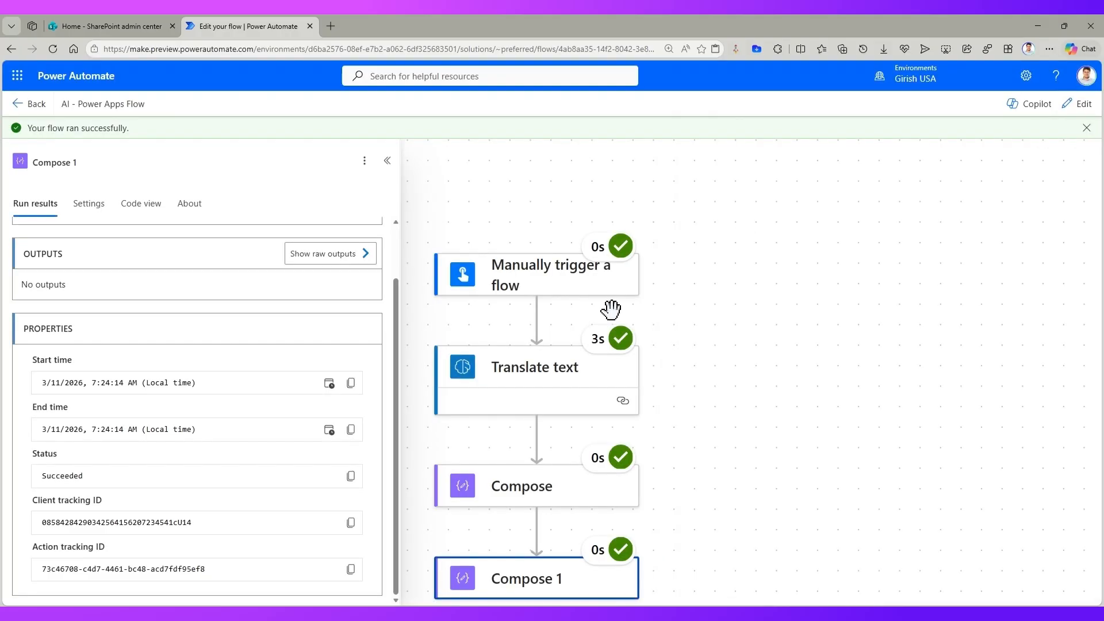
click(387, 161)
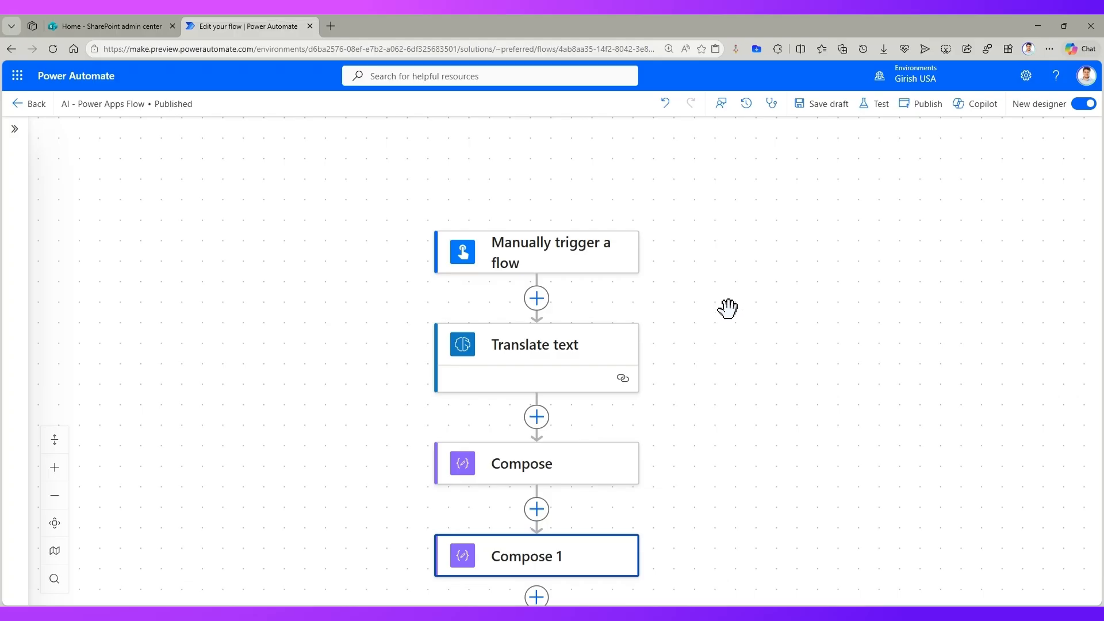
- Turn on secure inputs and secure outputs for the Translate text action
click(566, 327)
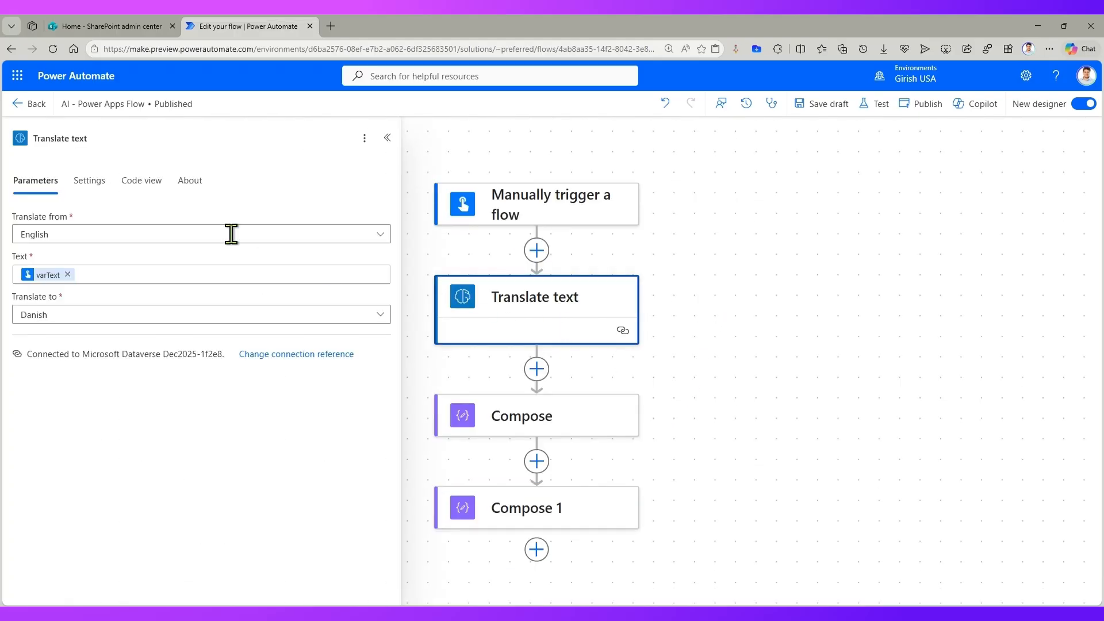
click(100, 184)
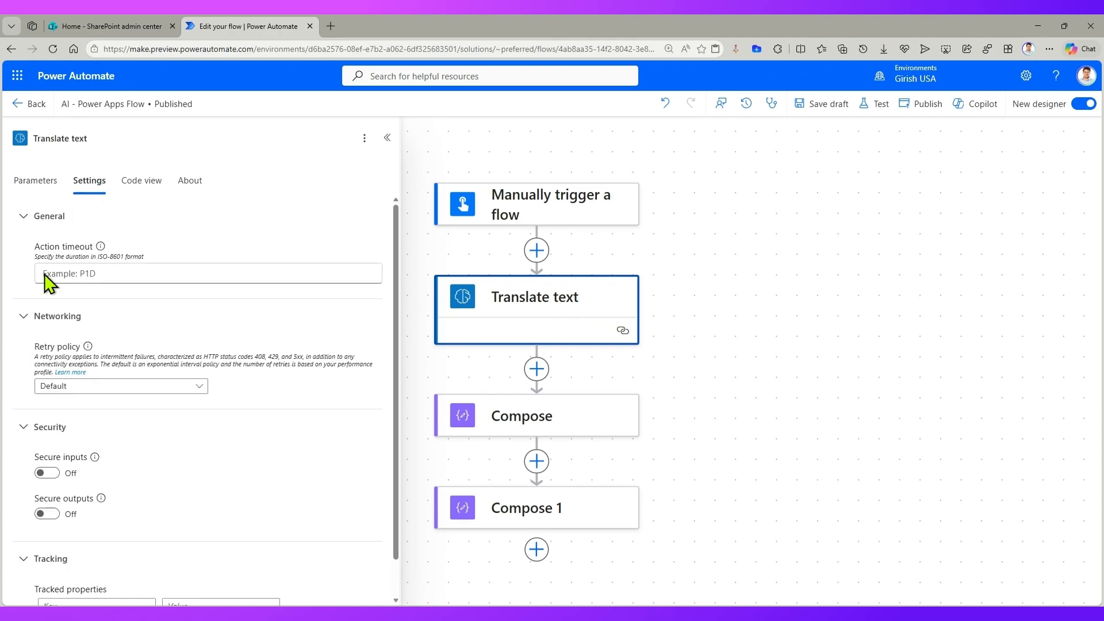
scroll(74, 437, down, 1)
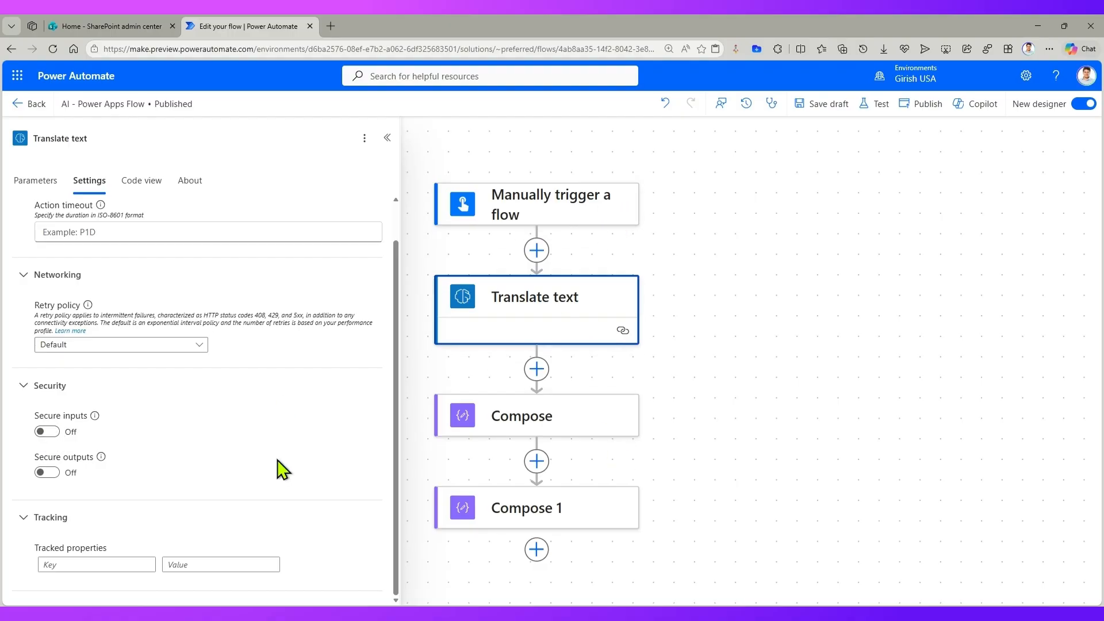
click(48, 433)
mouse_move(609, 329)
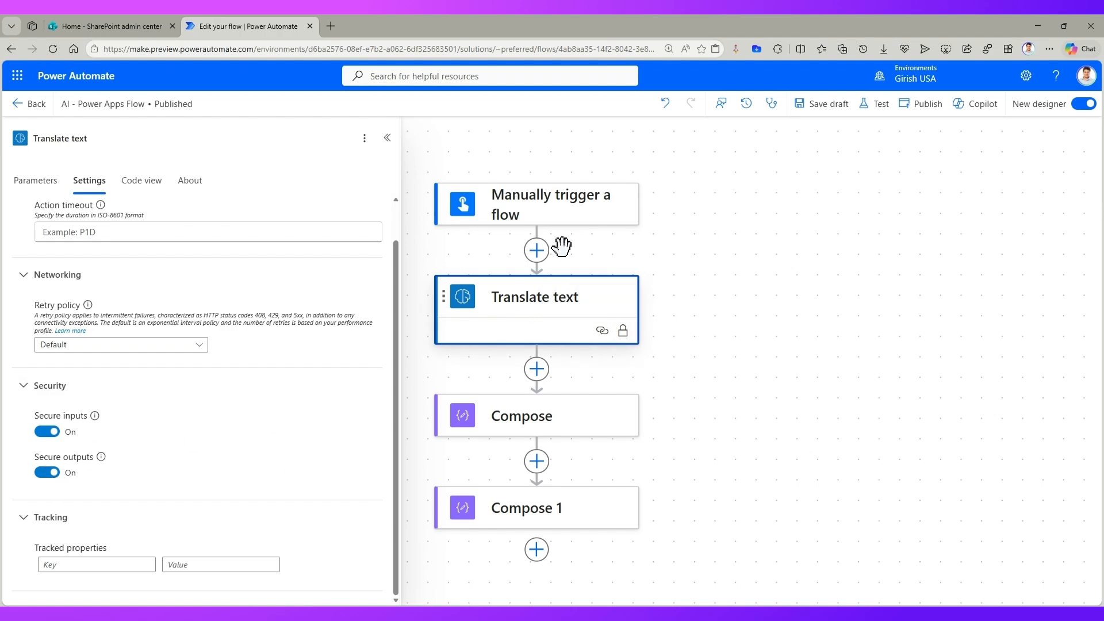
- Turn on secure outputs and secure inputs for the manual trigger
click(551, 202)
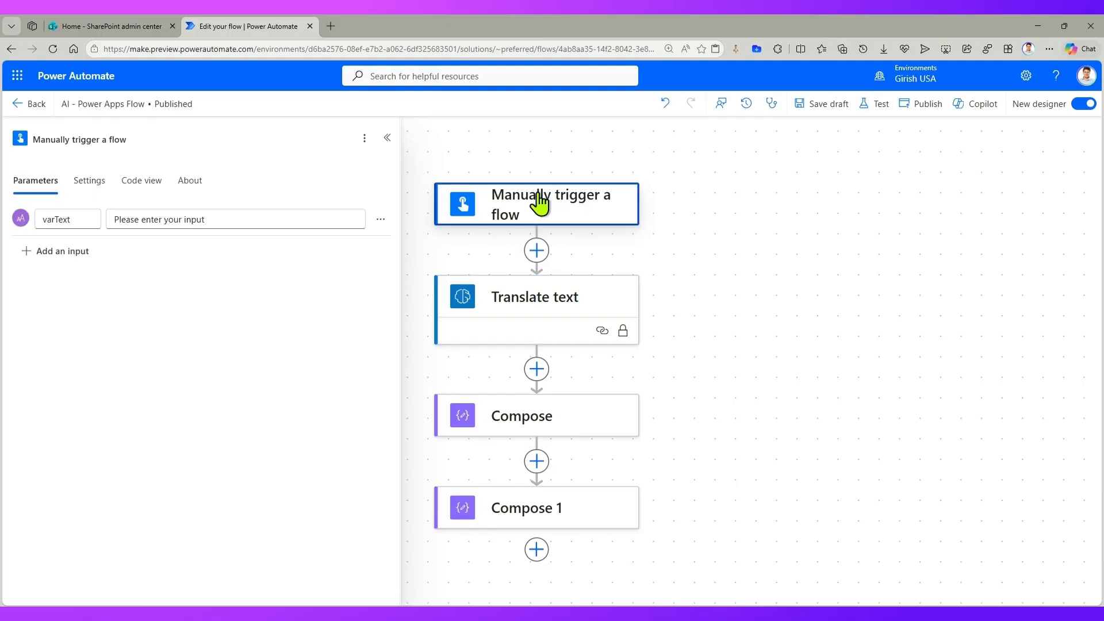
click(89, 182)
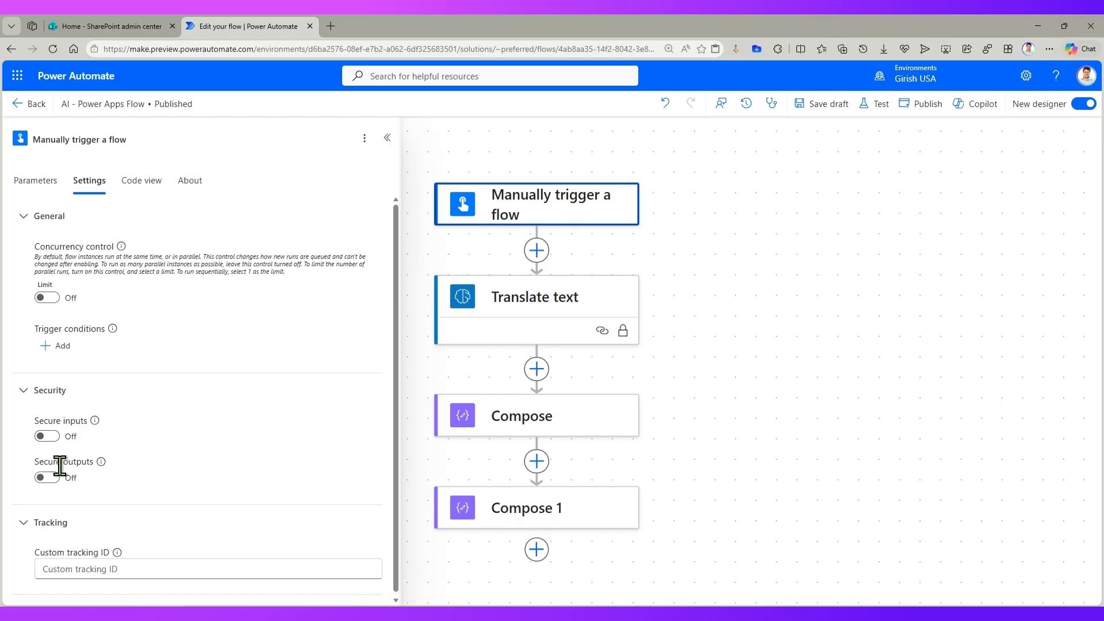
click(48, 477)
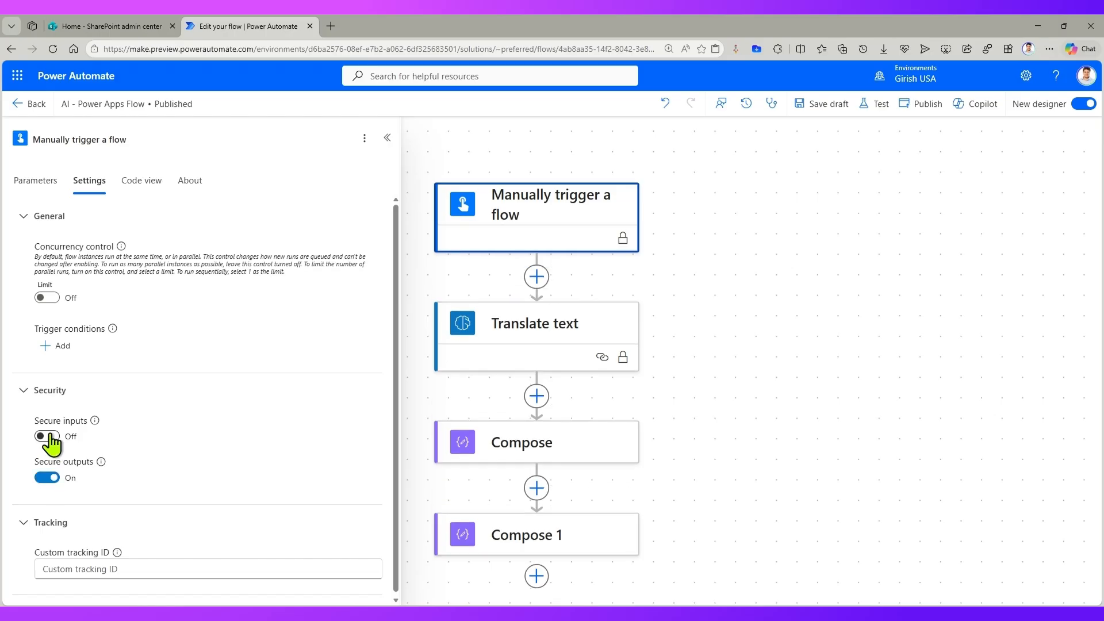
- Turn on secure inputs for the first Compose action
scroll(443, 399, down, 1)
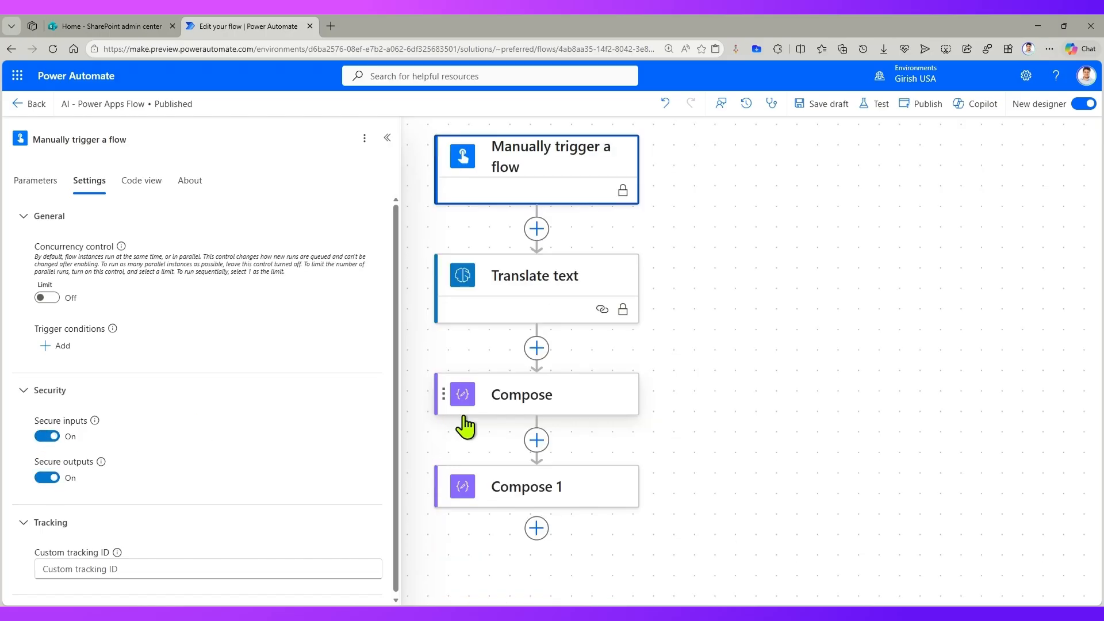
click(549, 411)
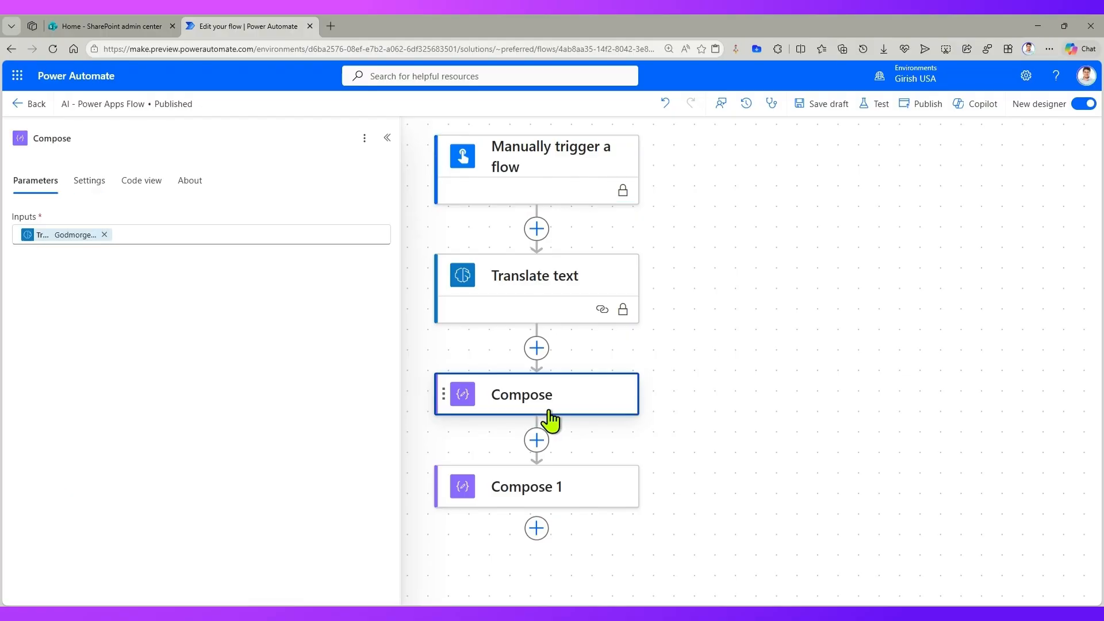
click(91, 184)
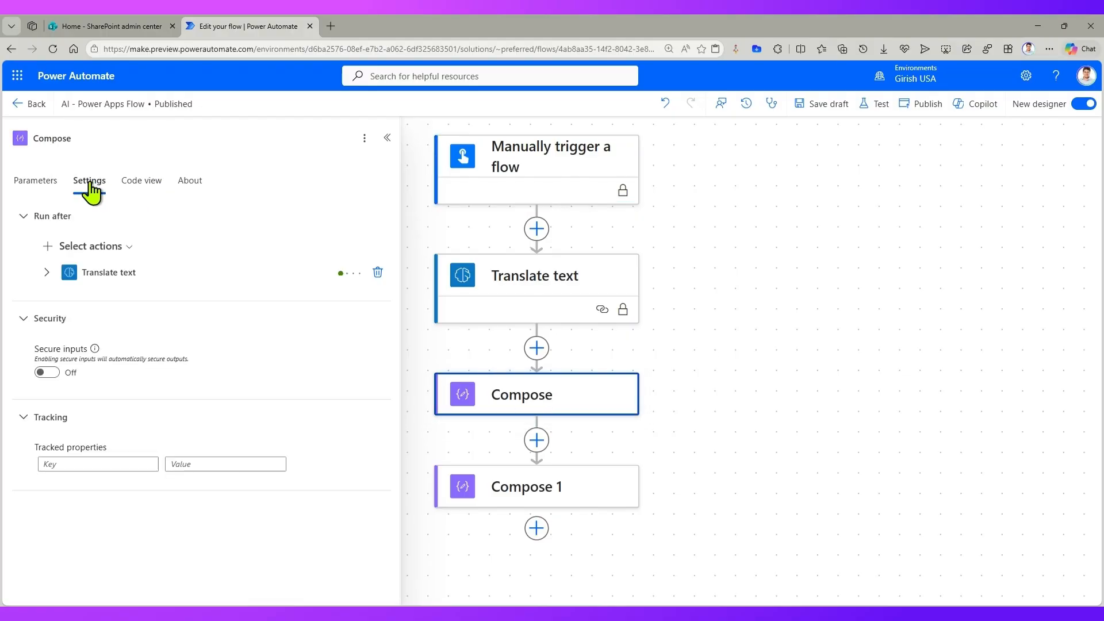
click(48, 375)
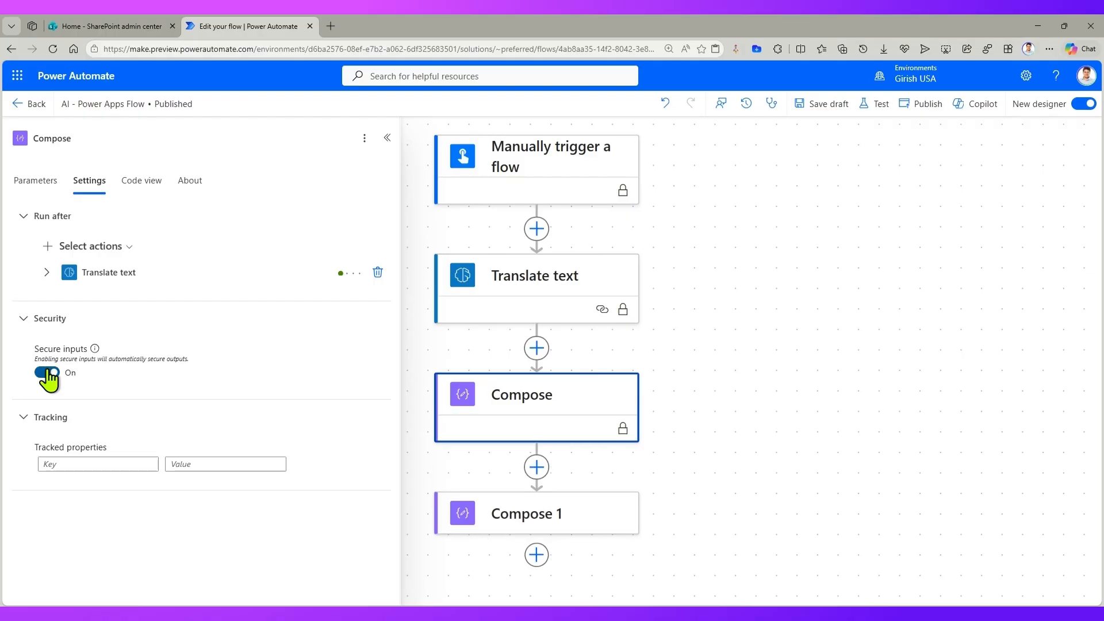
- Turn on secure inputs for the Compose 1 action
click(482, 521)
click(76, 181)
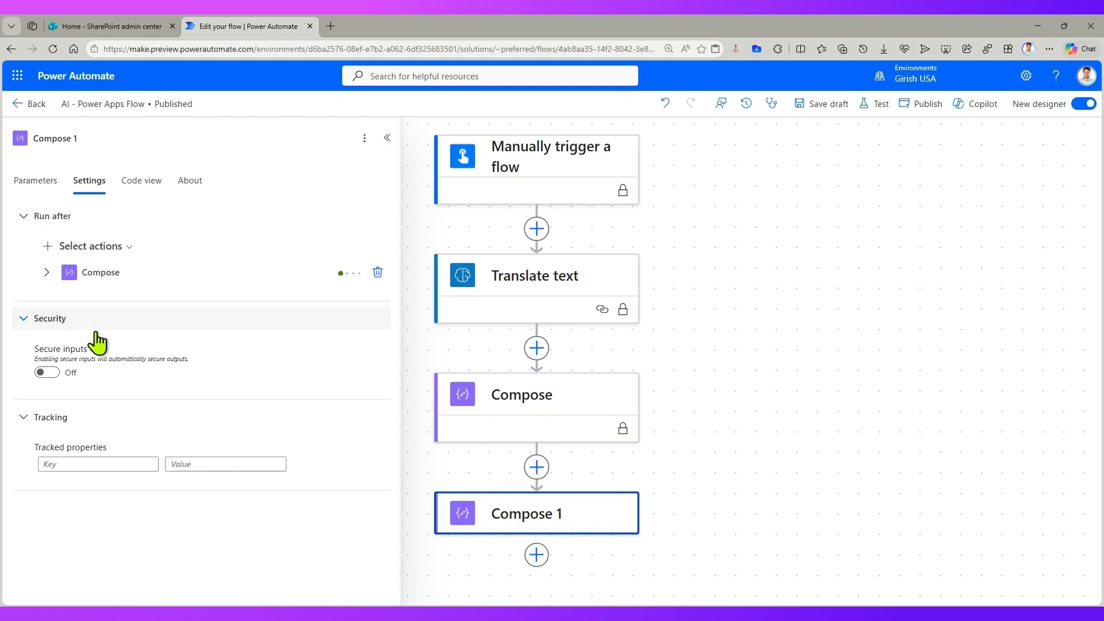
click(50, 373)
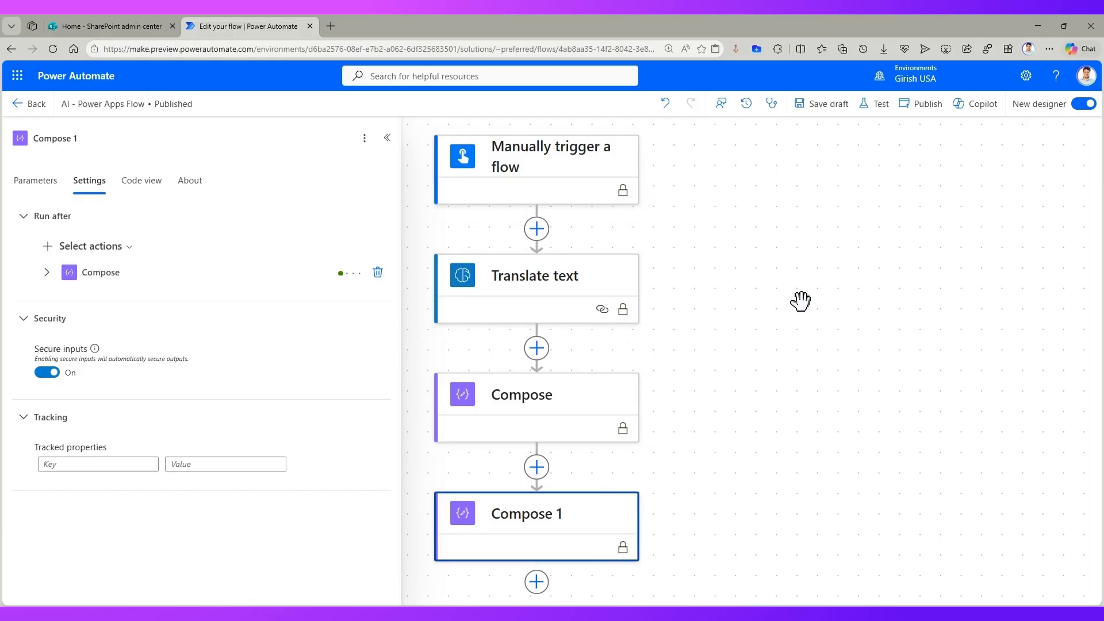
- Publish the flow and test it manually with "Hello World" as the varText input
click(870, 113)
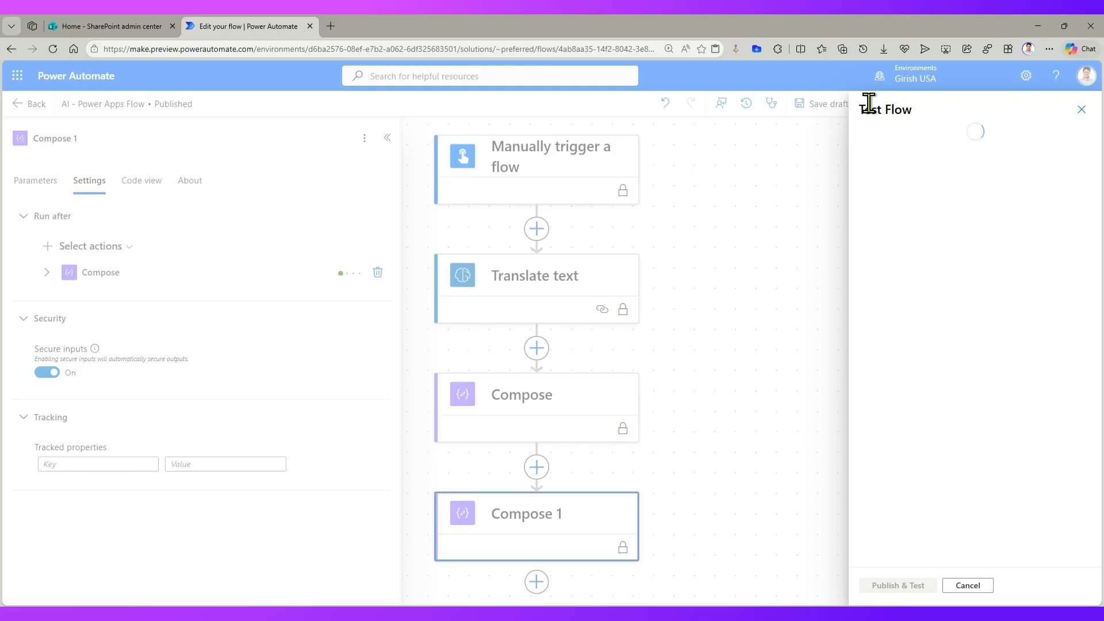
click(907, 139)
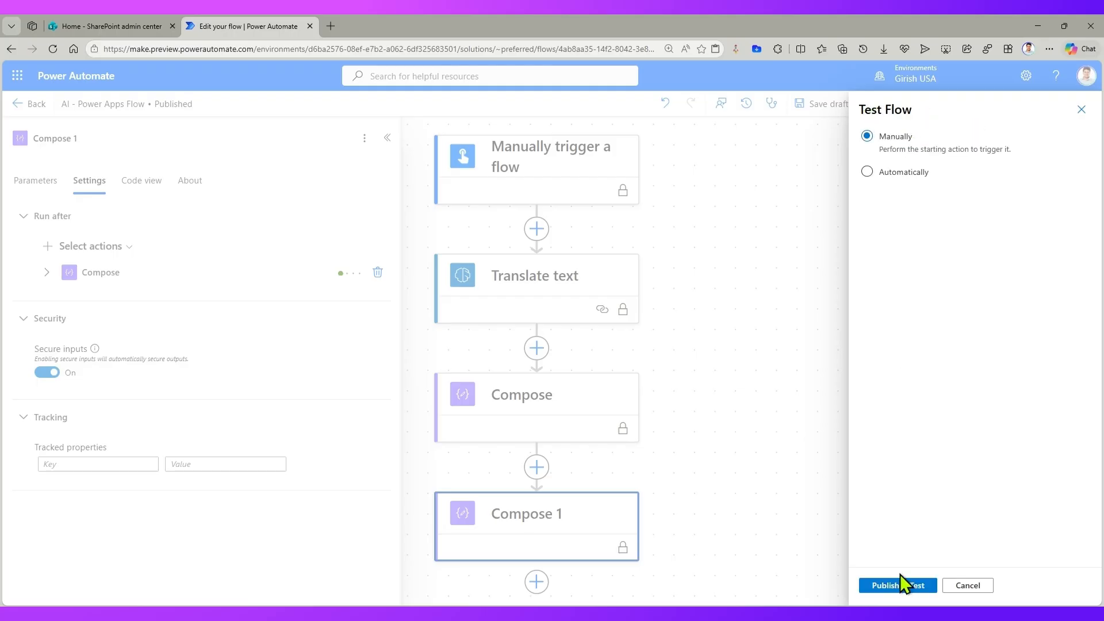
click(901, 586)
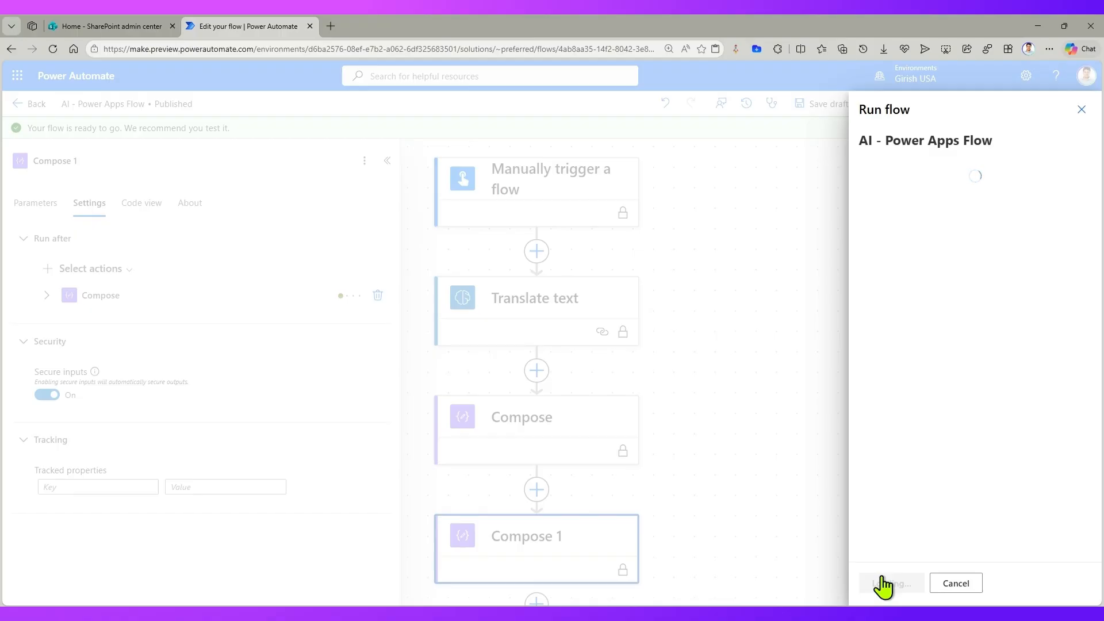
click(908, 226)
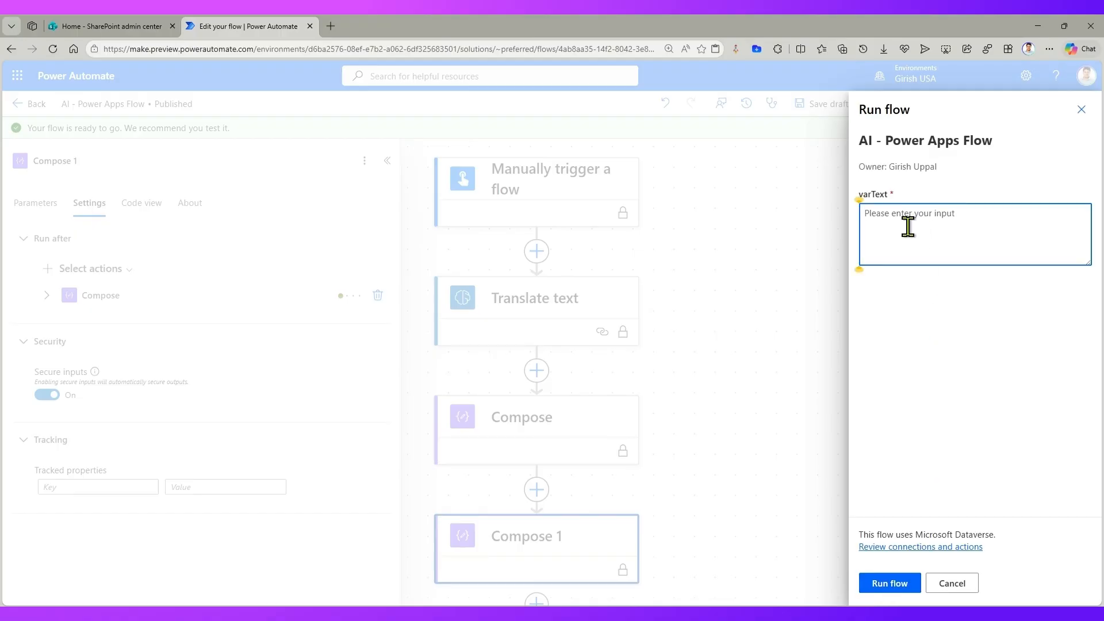
text(Hello World)
click(904, 586)
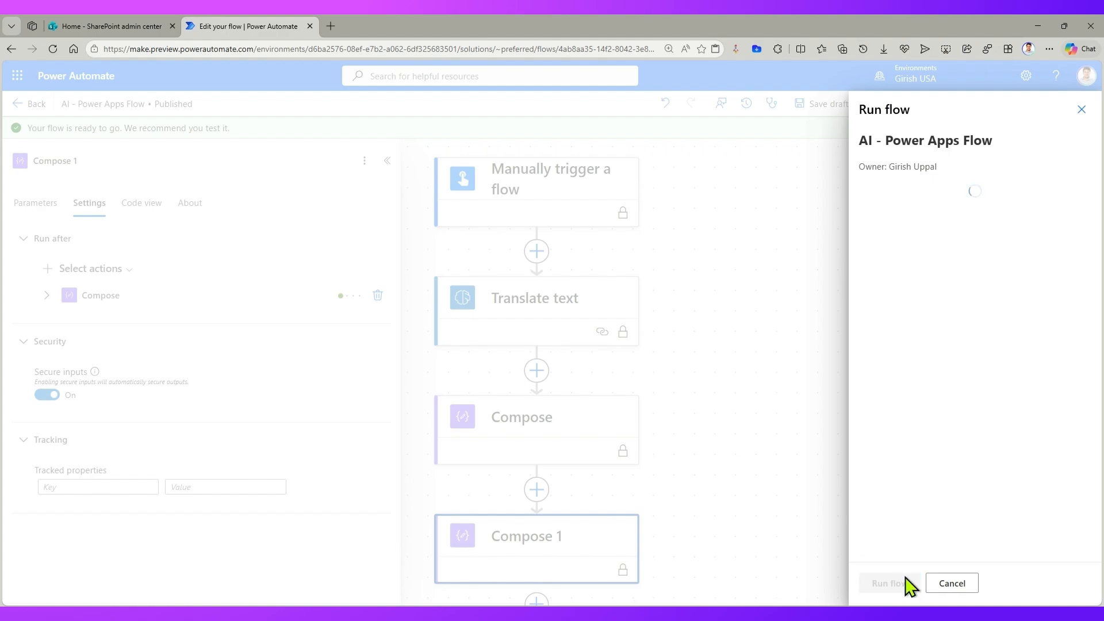
click(896, 585)
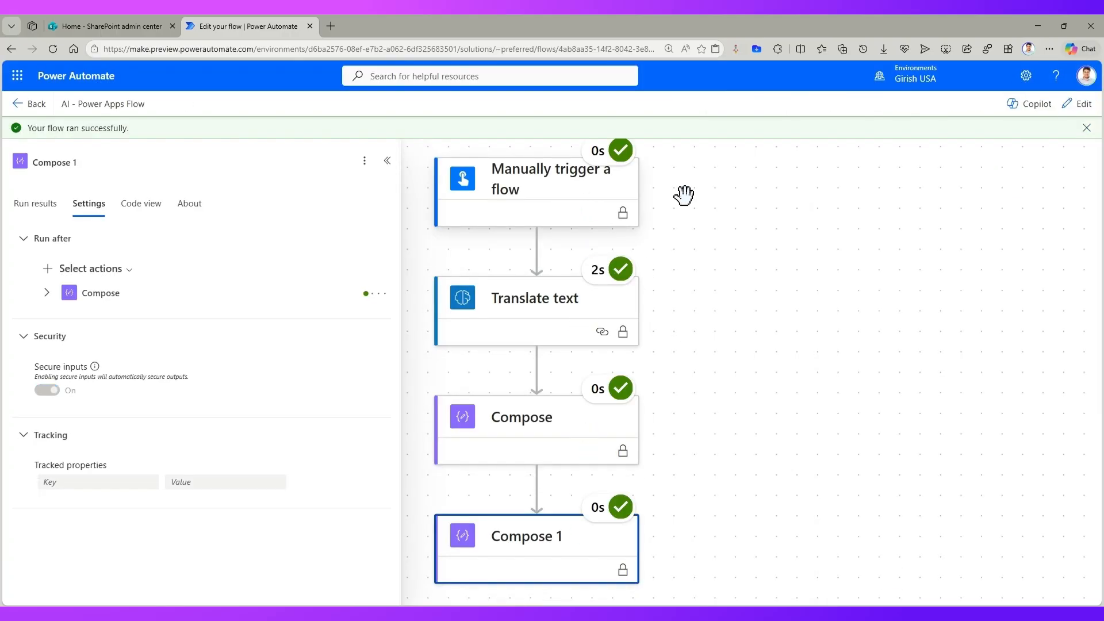
- Check the inputs and outputs in the manual trigger's run results
click(385, 159)
click(507, 200)
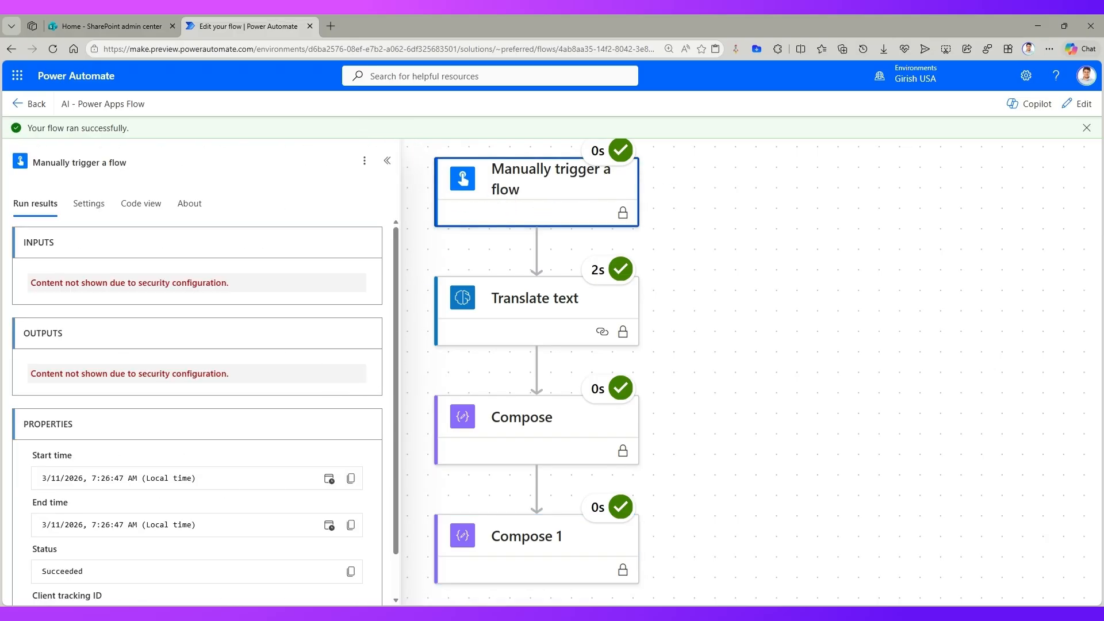
drag(15, 266, 299, 299)
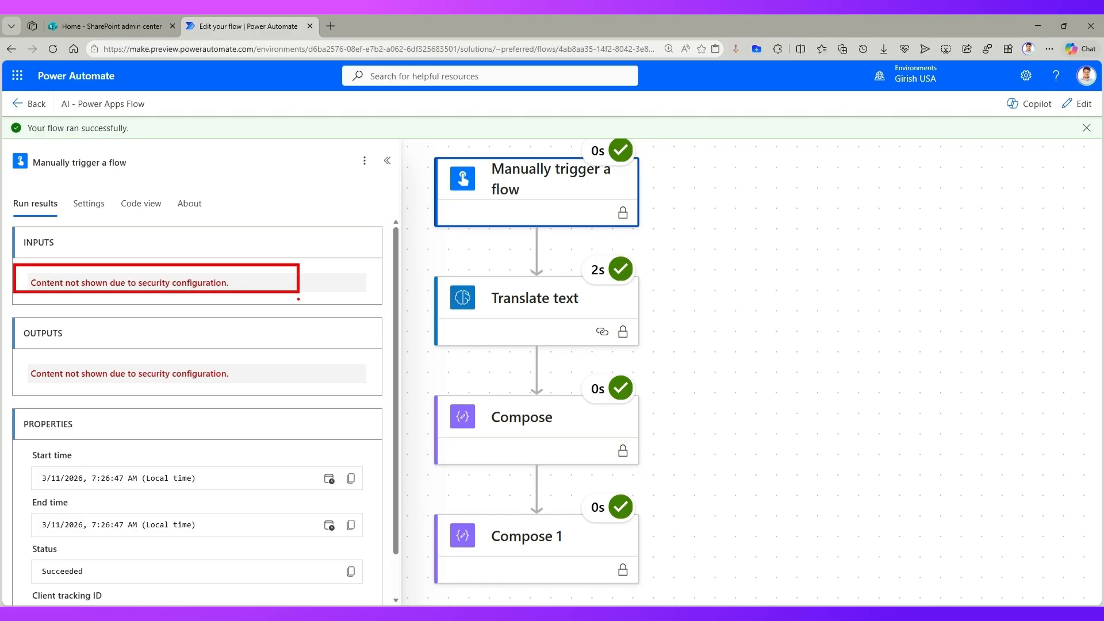
mouse_move(13, 363)
mouse_down()
mouse_move(216, 402)
mouse_move(312, 388)
mouse_up()
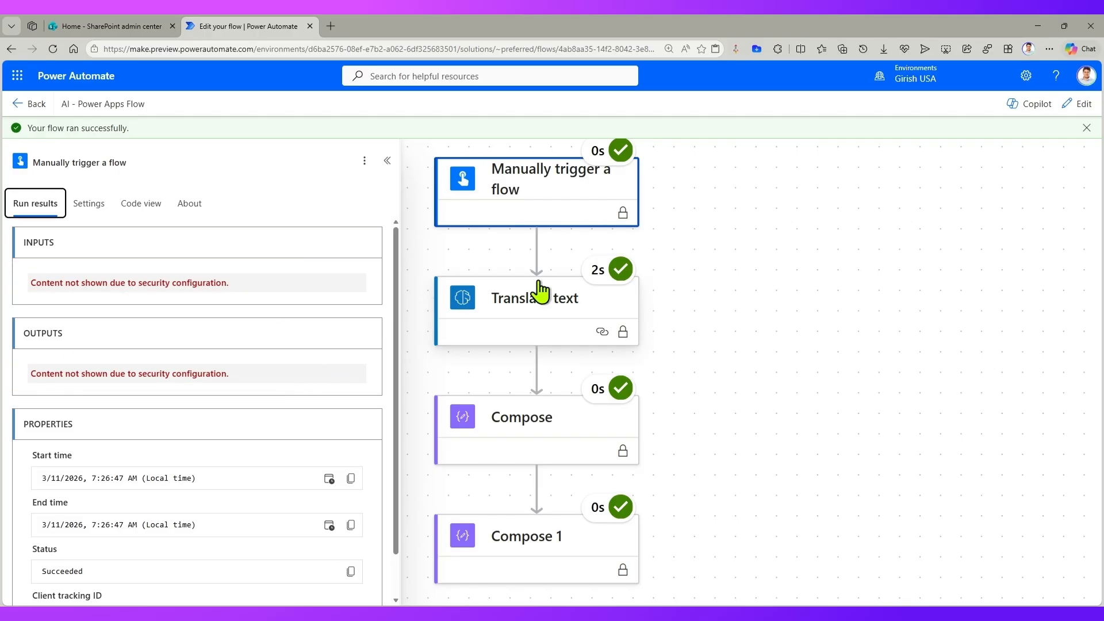
- Check the inputs and outputs in the run results of the Translate text, Compose and Compose 1 actions
click(520, 311)
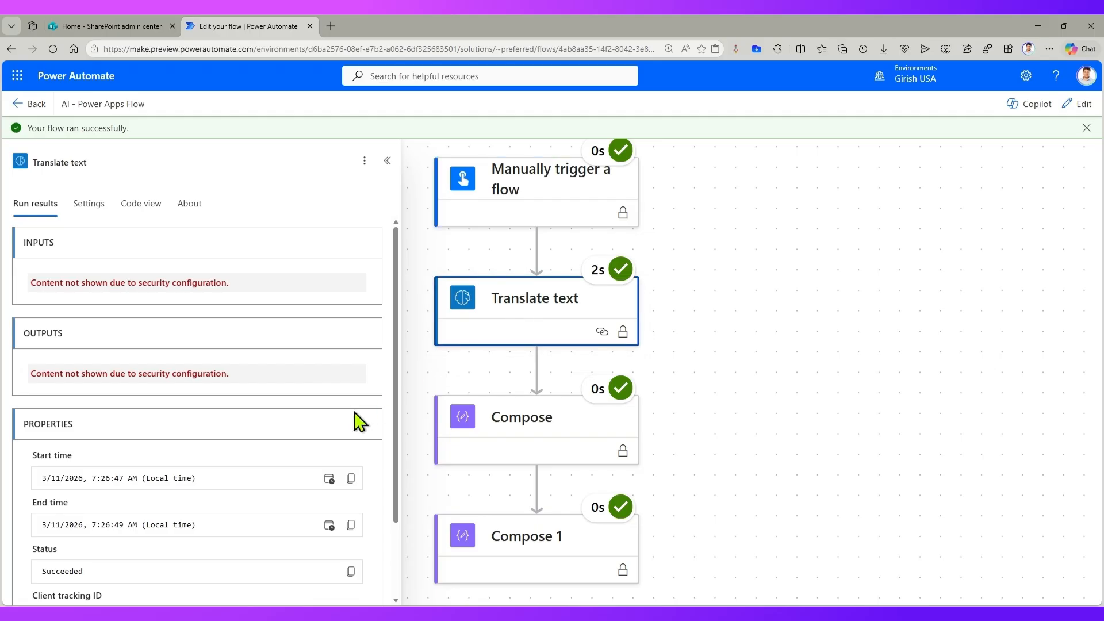
click(471, 442)
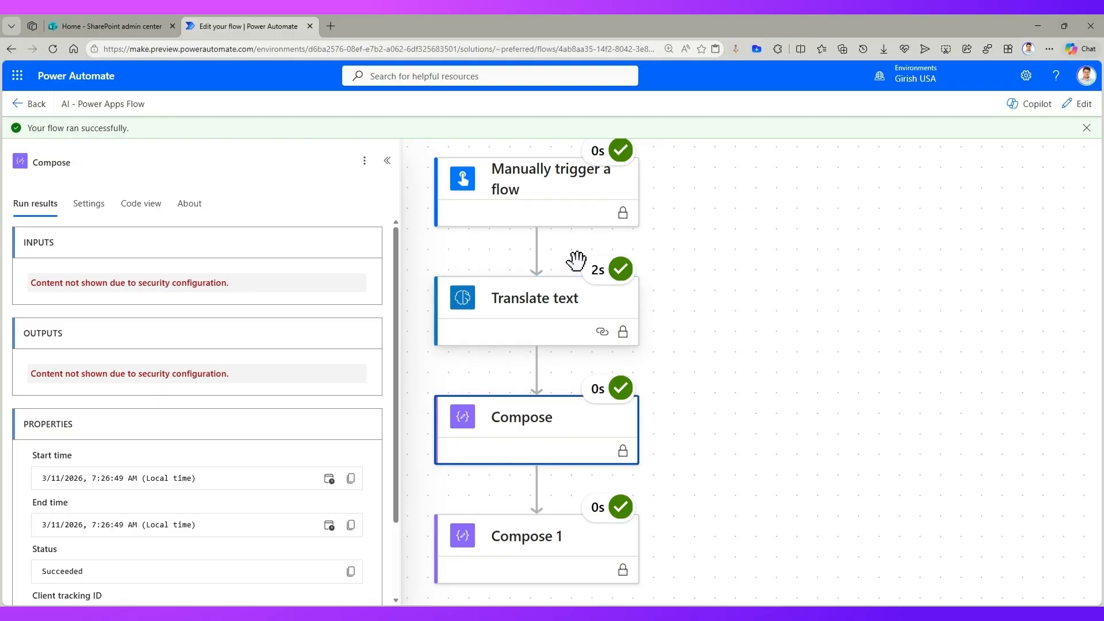
scroll(425, 428, down, 2)
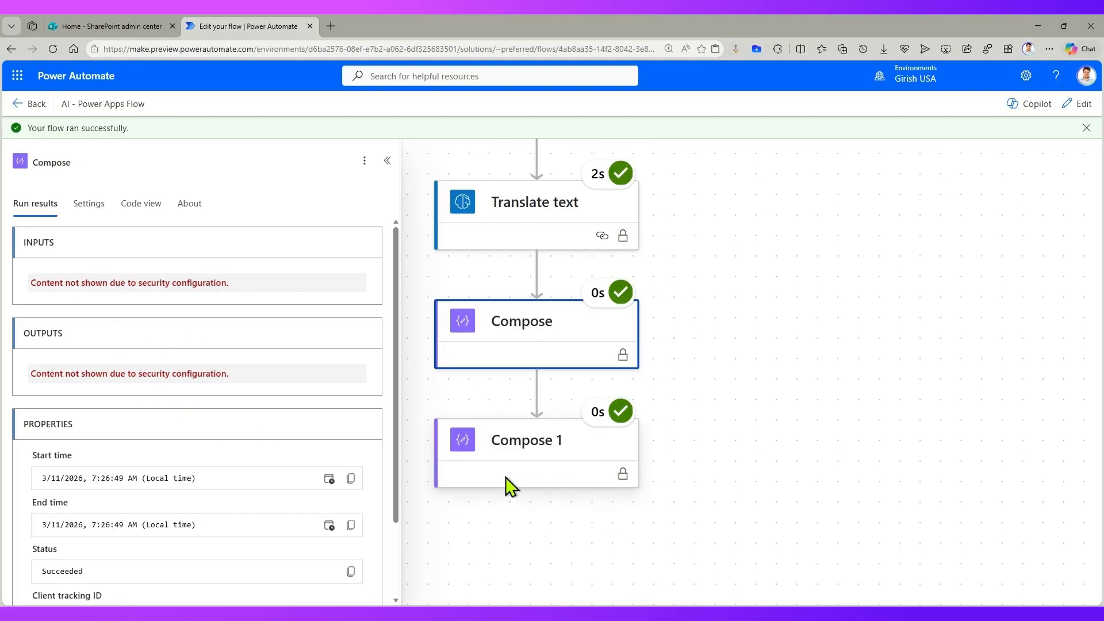
click(504, 457)
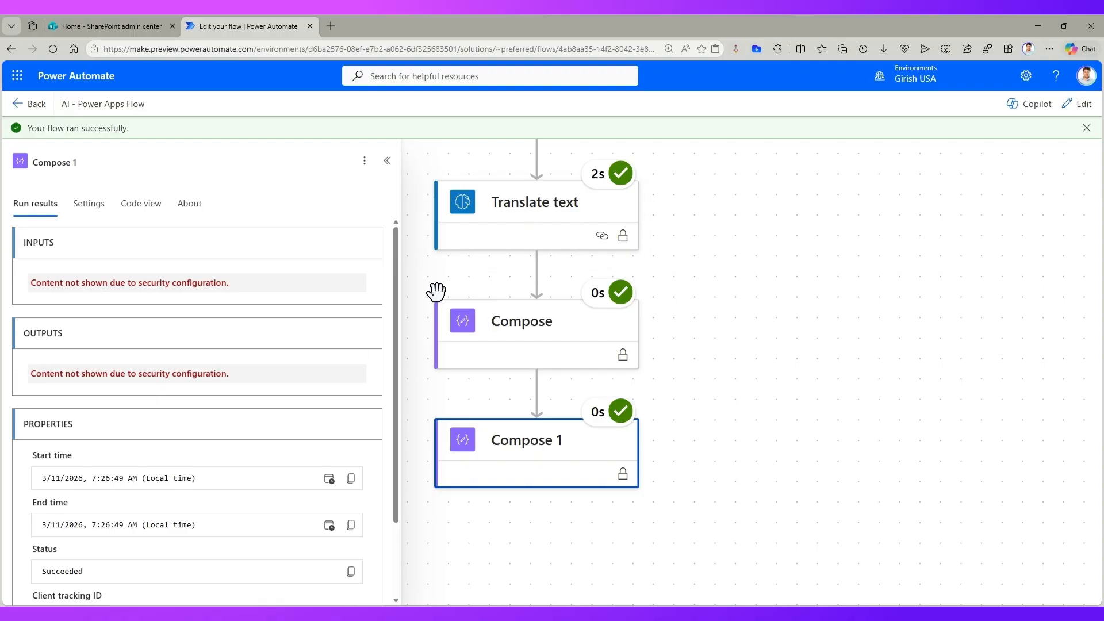
click(467, 329)
click(505, 241)
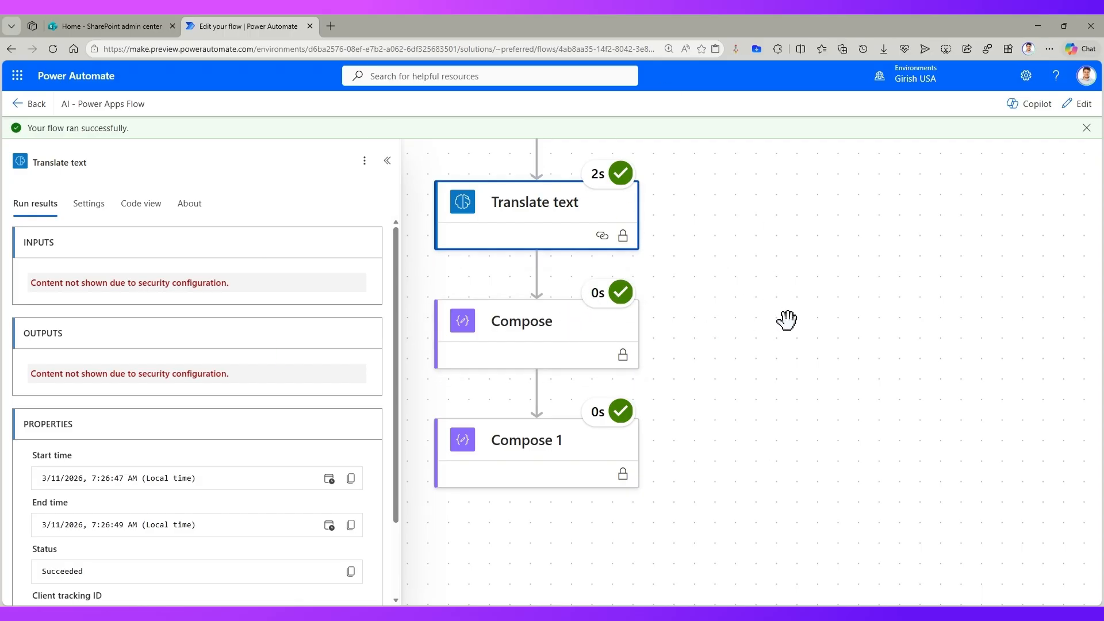
scroll(781, 311, up, 2)
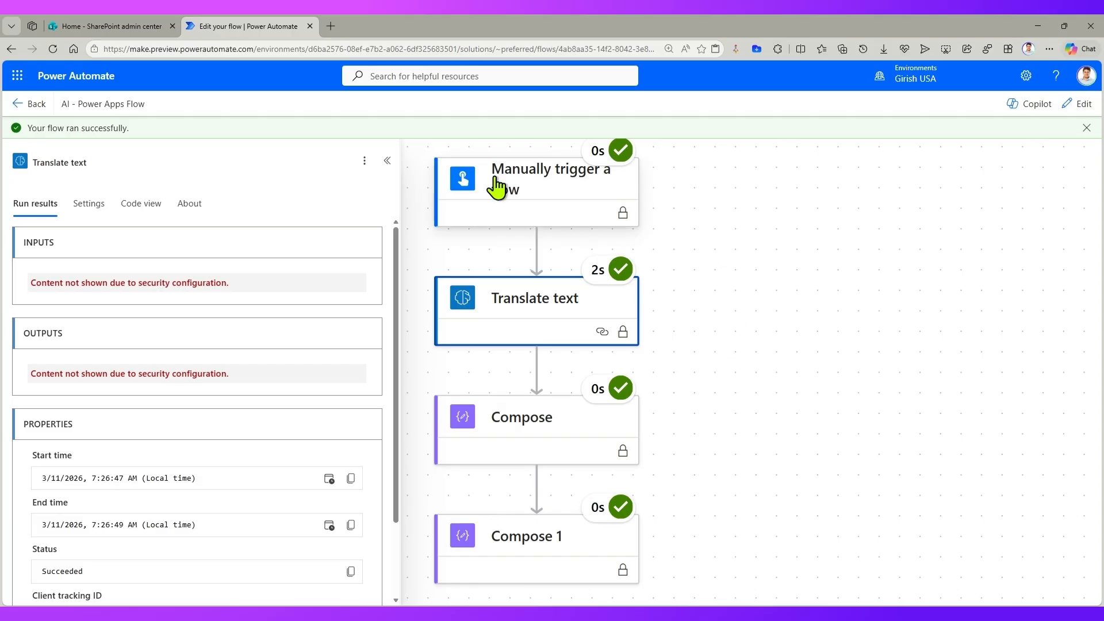